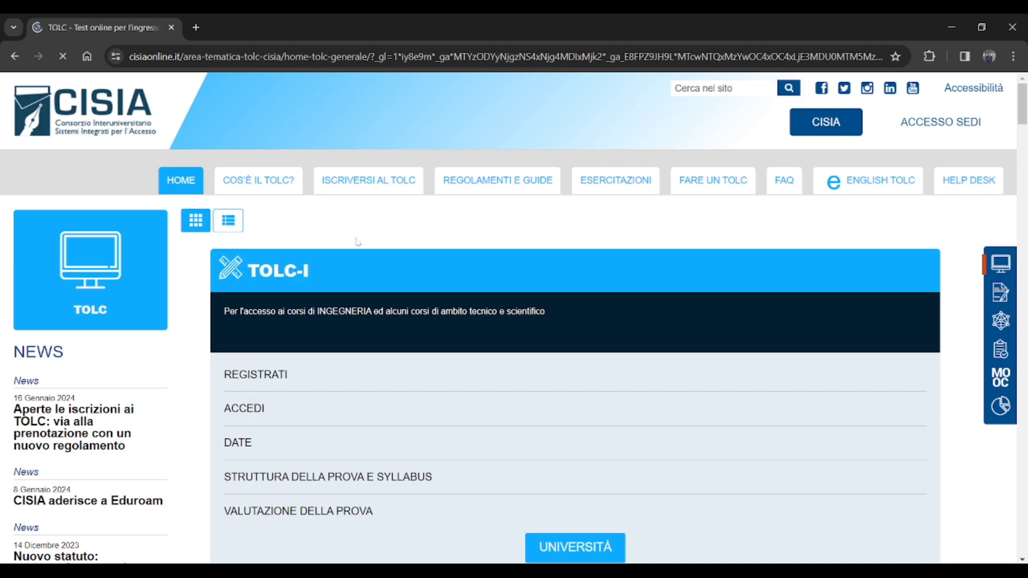
Scroll through the English TOLC page to review the English TOLC-I, TOLC-E and TOLC-F listings
scroll(353, 246, "down", 5)
scroll(348, 249, "up", 3)
scroll(348, 249, "down", 4)
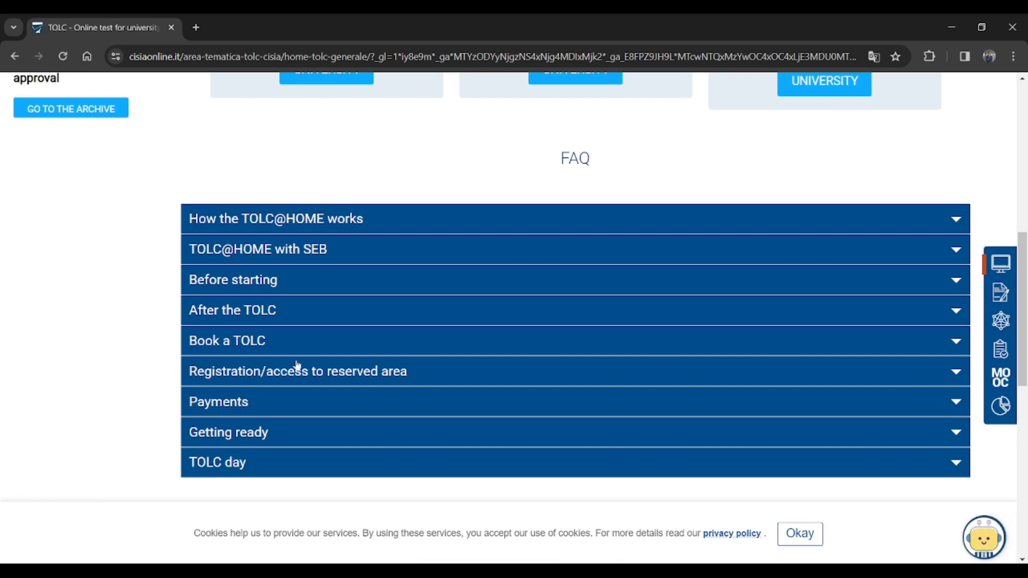
scroll(233, 362, "up", 10)
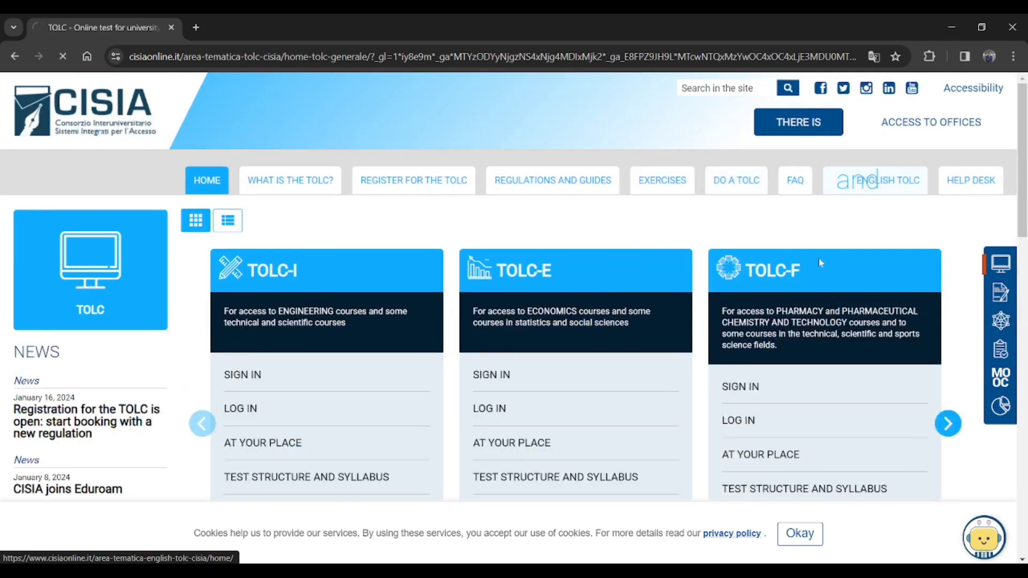
scroll(818, 258, "down", 10)
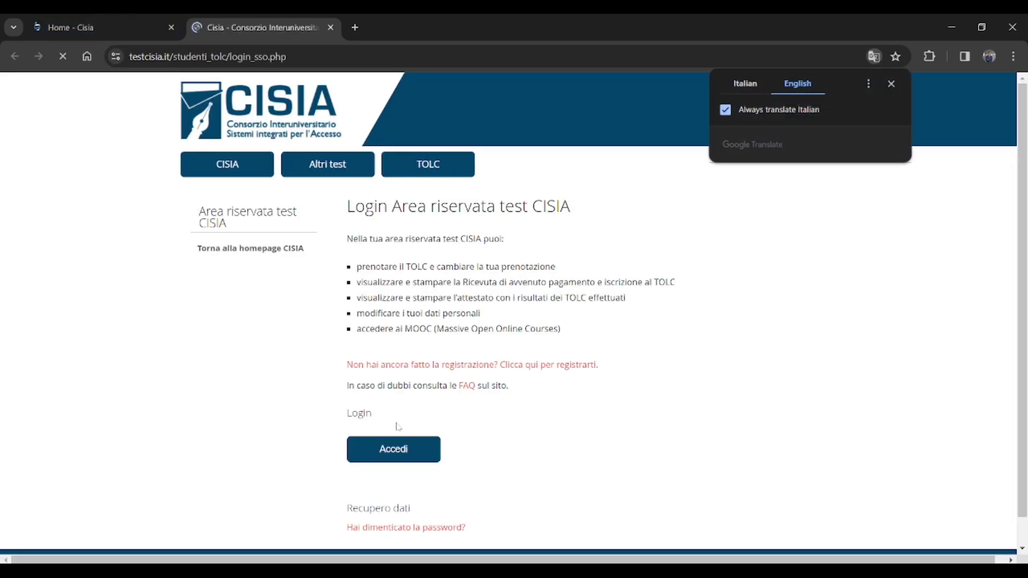
Tick the 'Non sono un robot' reCAPTCHA check and log in to the testcisia.it reserved area
scroll(394, 452, "down", 2)
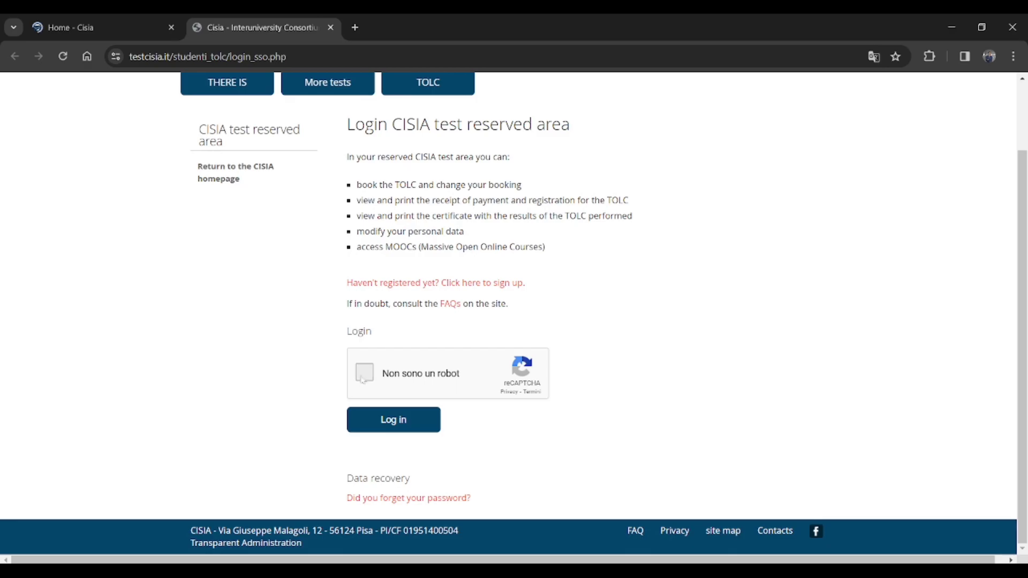
left_click(363, 375)
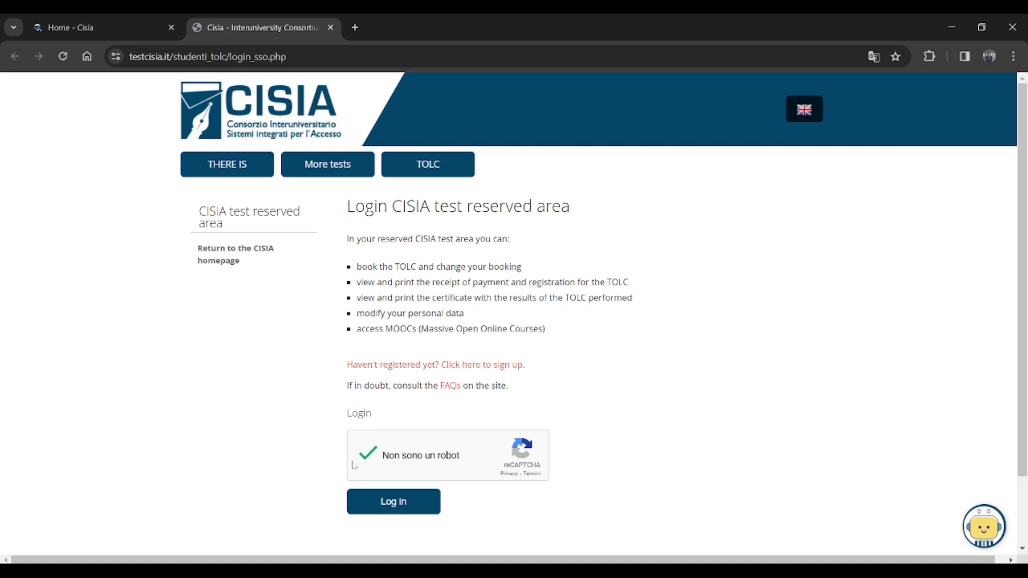
left_click(371, 507)
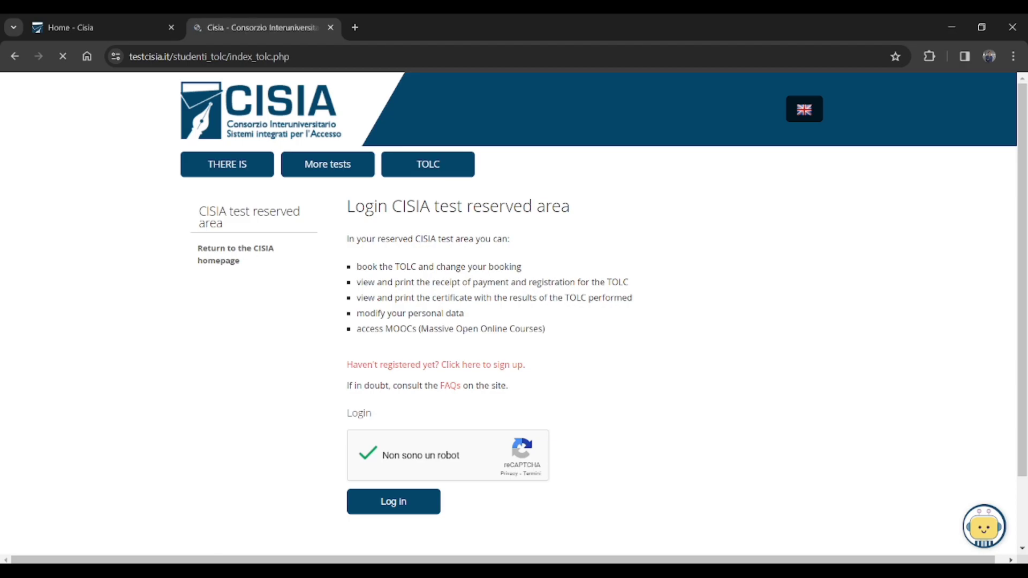
Under Book a TOLC, choose English TOLC-I and select the TOLC@HOME option
scroll(107, 321, "down", 5)
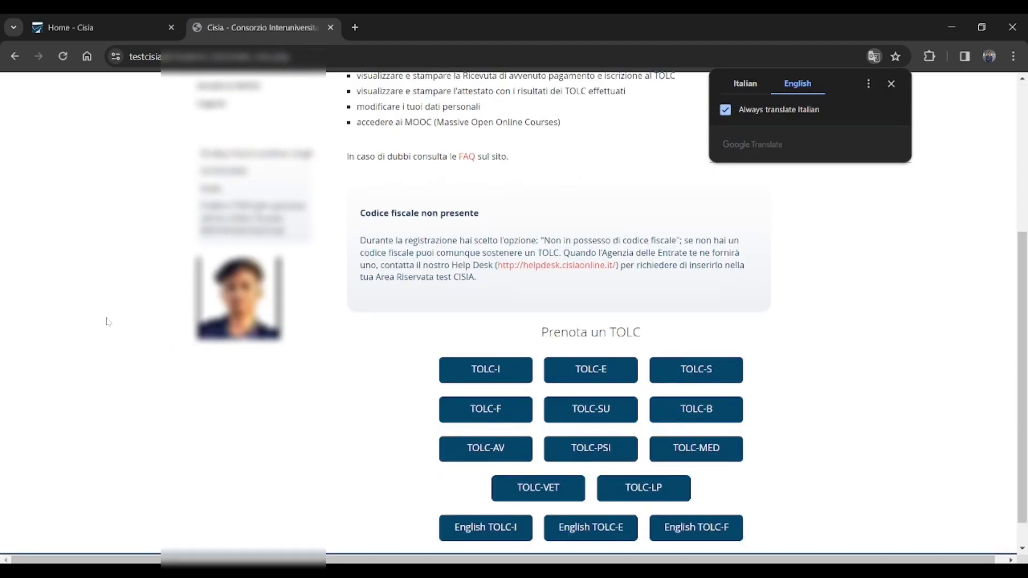
scroll(108, 321, "up", 5)
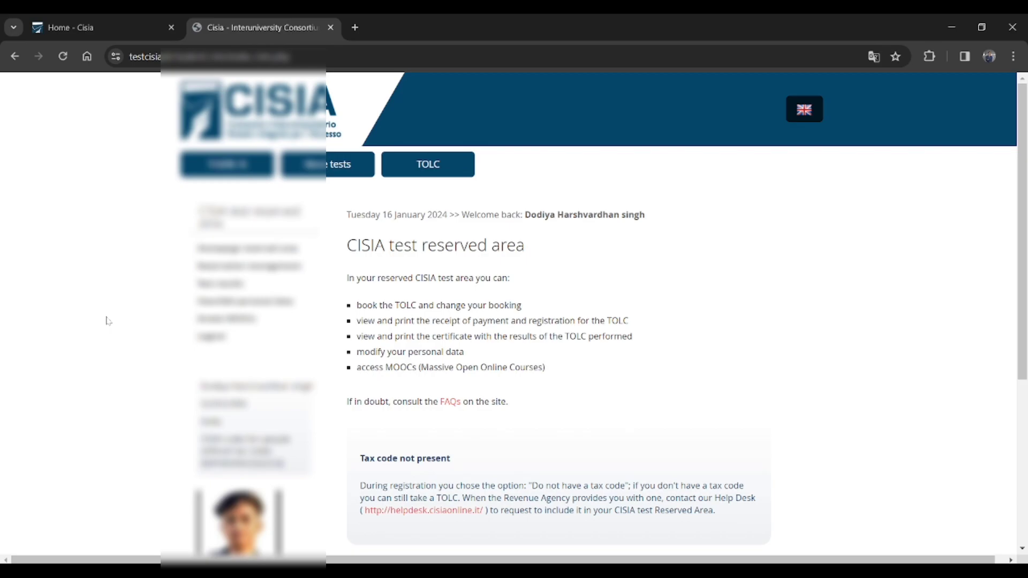
scroll(107, 321, "down", 3)
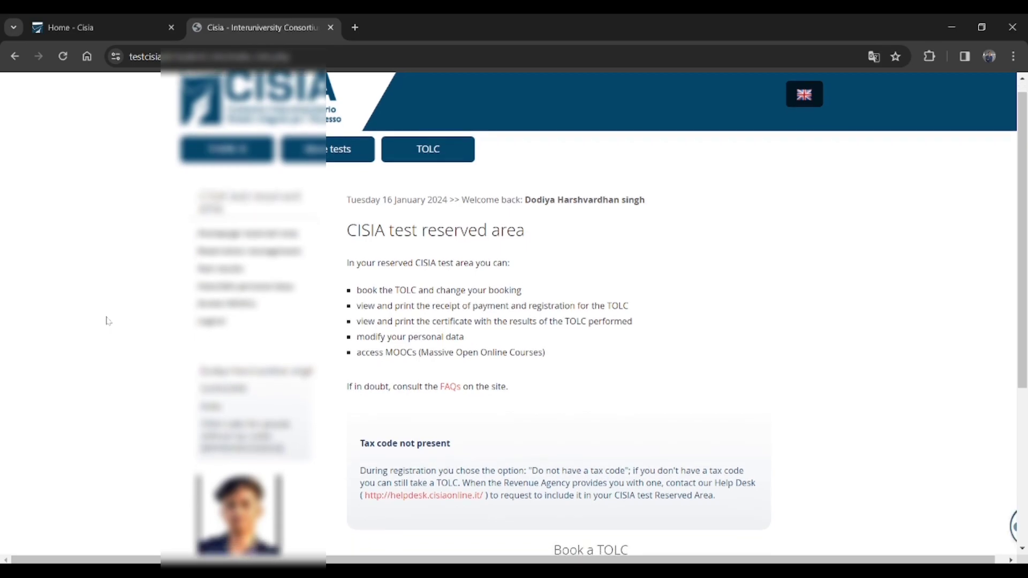
scroll(107, 321, "down", 4)
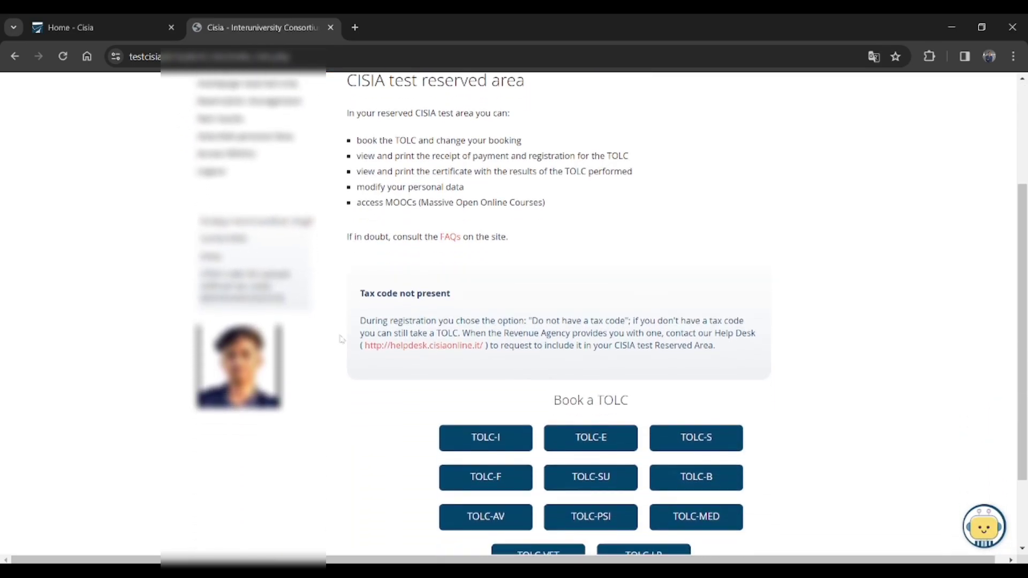
left_click(473, 495)
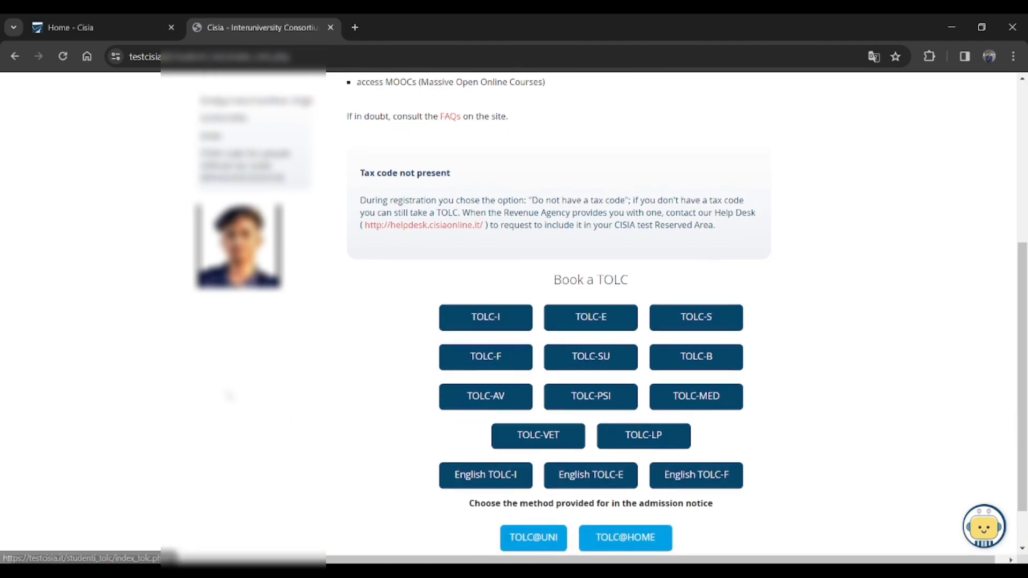
scroll(429, 425, "down", 1)
left_click(664, 481)
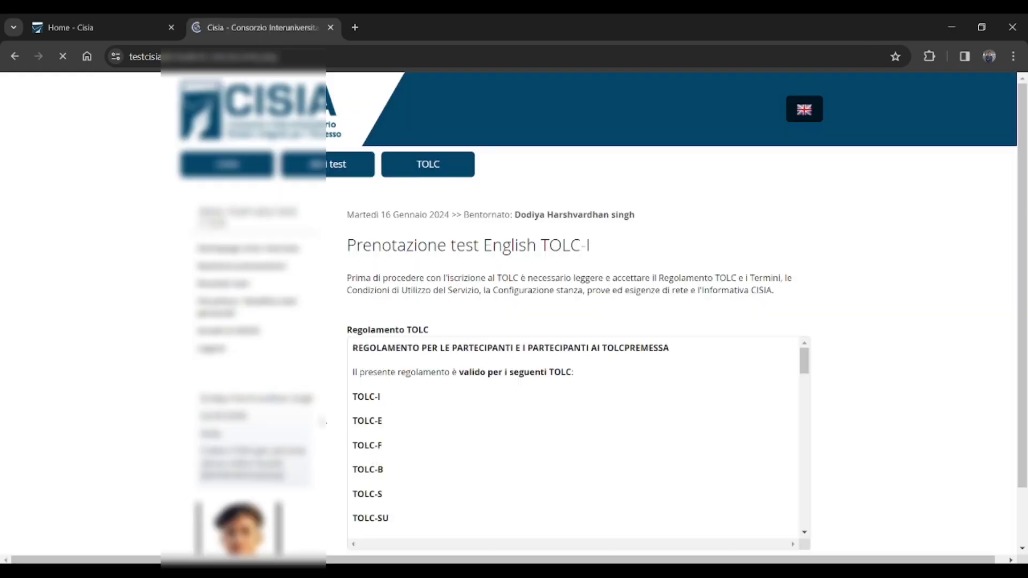
Read down through the TOLC regulation and answer Yes to accept it
scroll(191, 380, "down", 2)
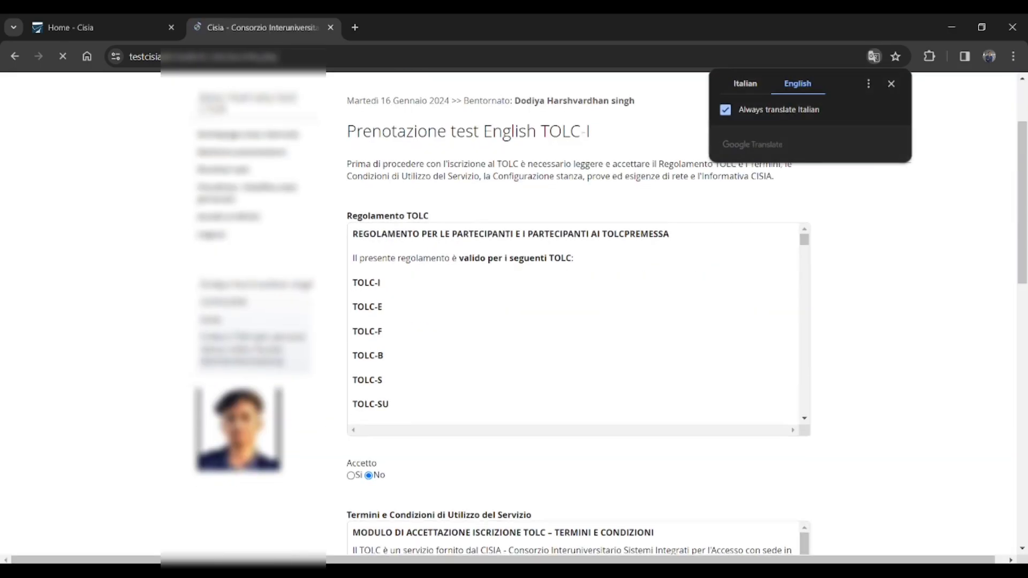
scroll(700, 370, "down", 5)
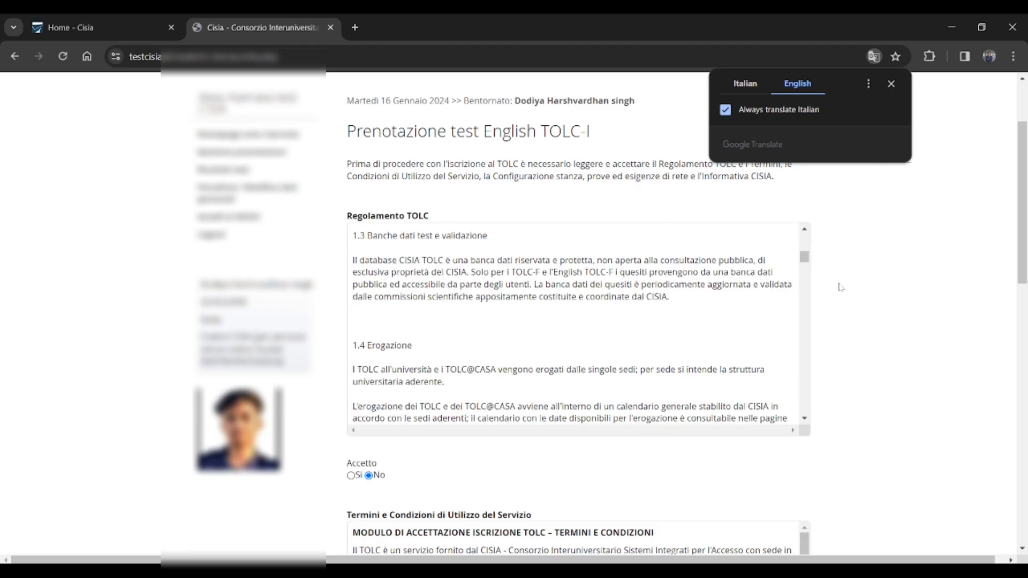
left_click_drag(807, 258, 806, 430)
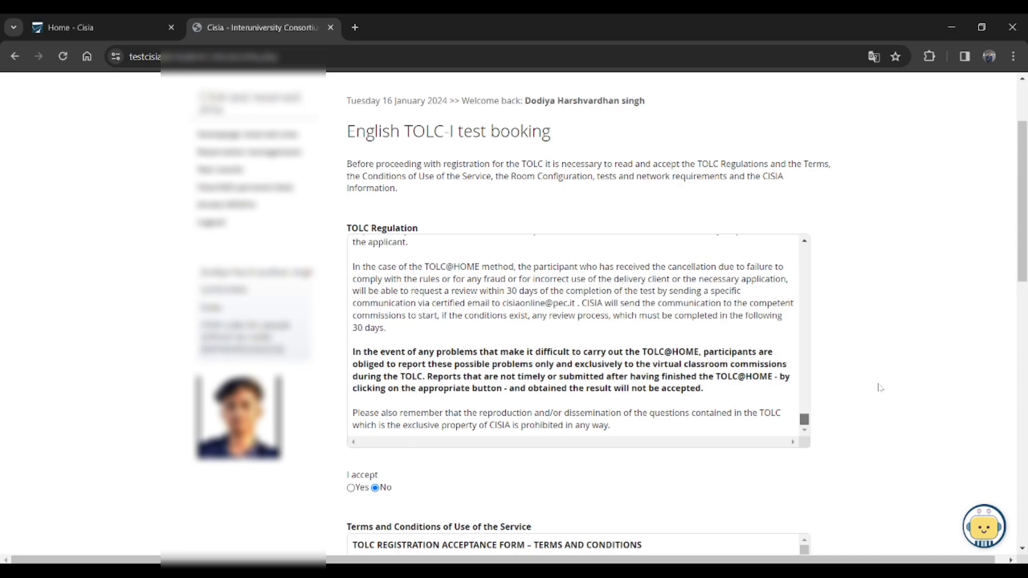
scroll(857, 387, "down", 2)
left_click(351, 402)
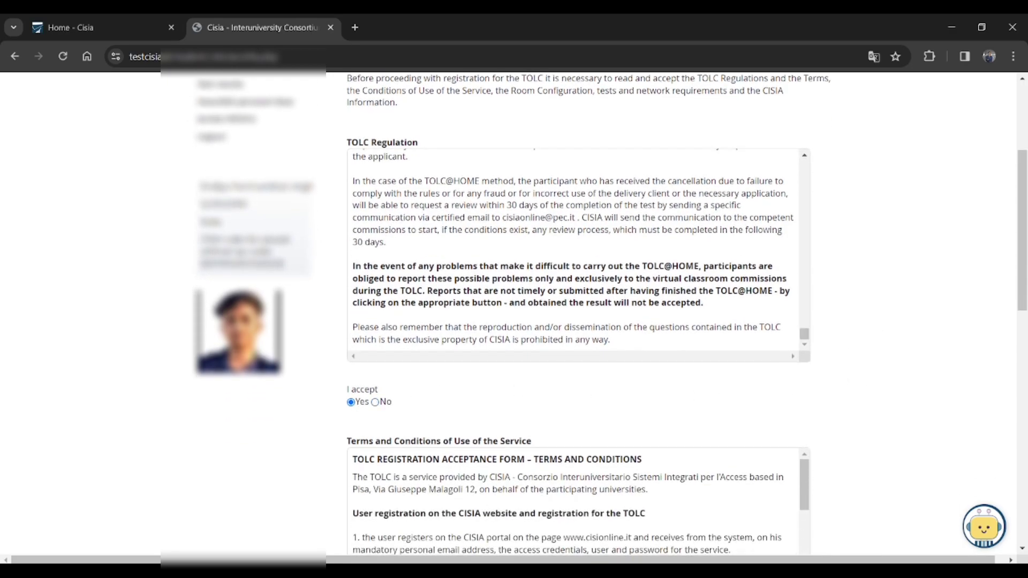
Answer Yes to accept the terms and conditions of use
scroll(576, 465, "down", 3)
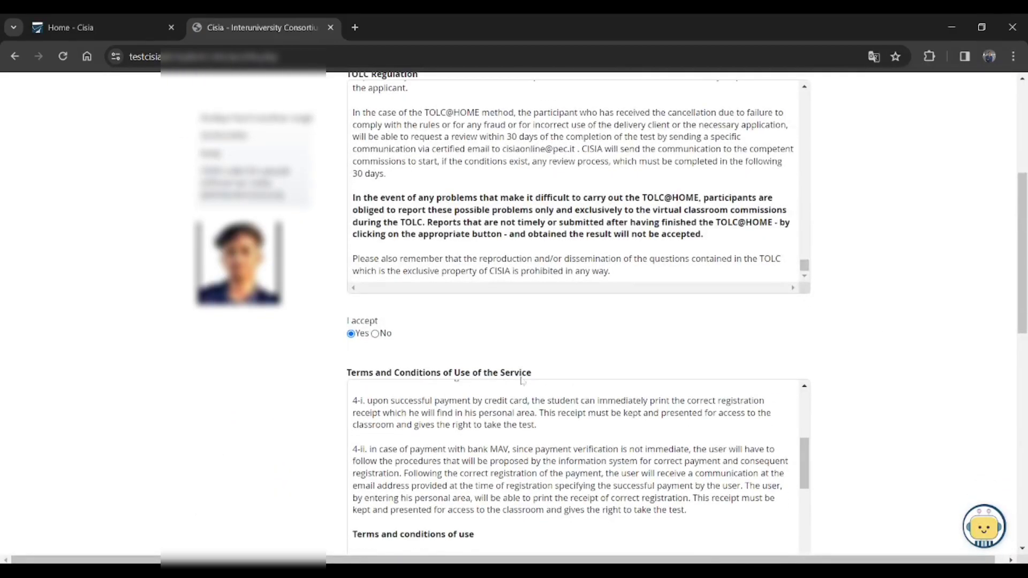
scroll(576, 321, "down", 3)
scroll(575, 303, "down", 3)
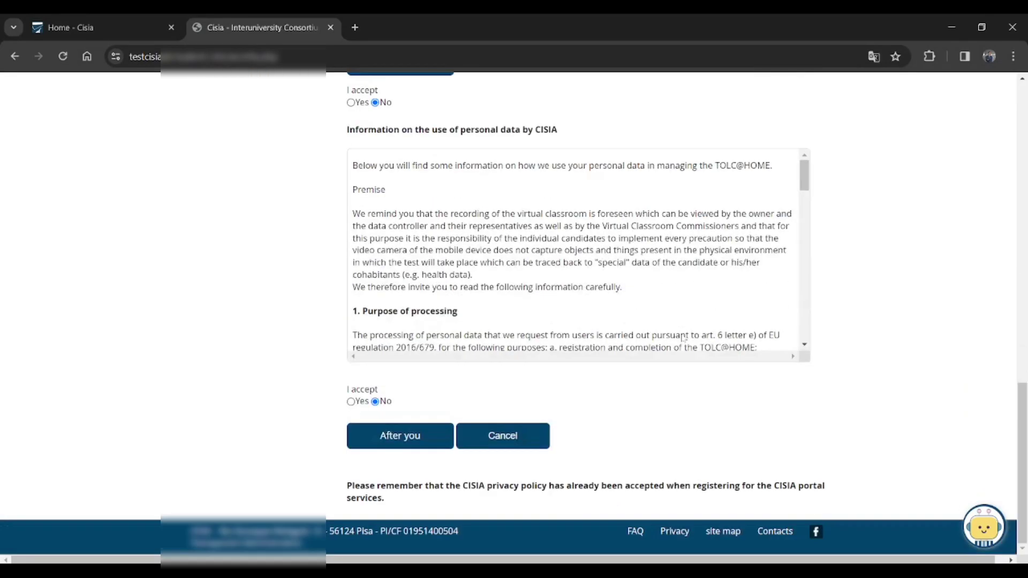
scroll(682, 337, "down", 4)
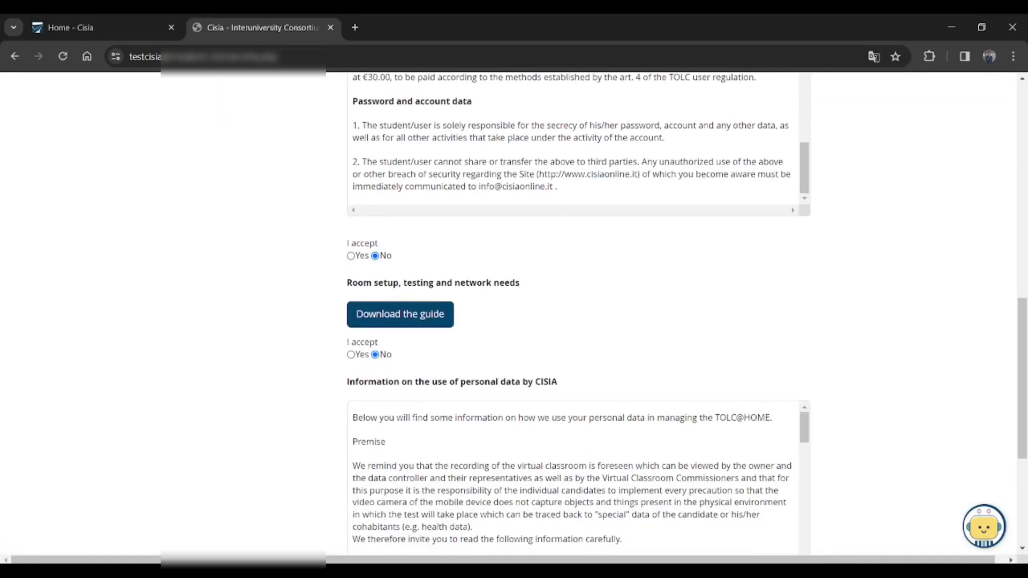
left_click(351, 256)
scroll(503, 297, "down", 1)
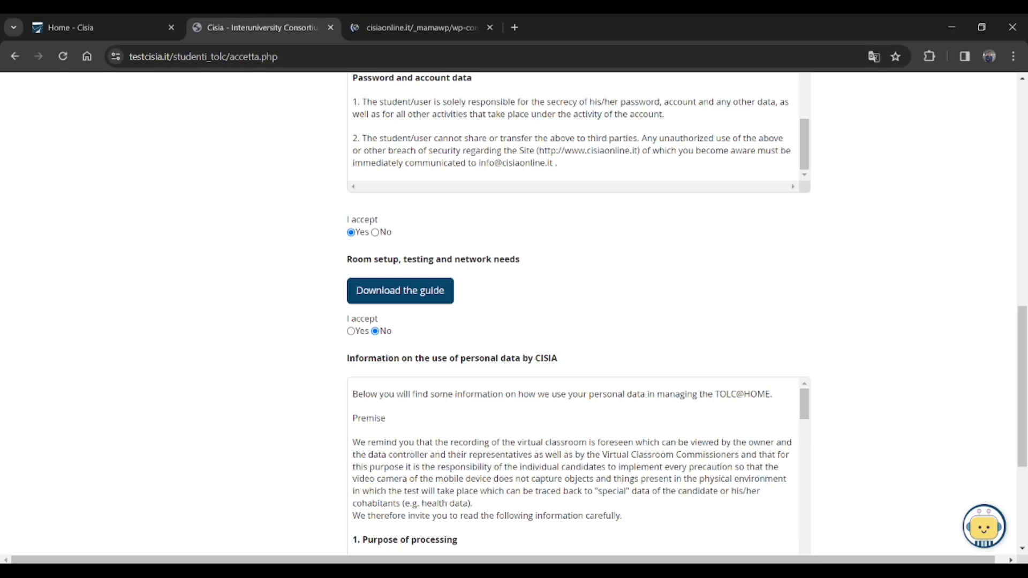
scroll(466, 340, "down", 1)
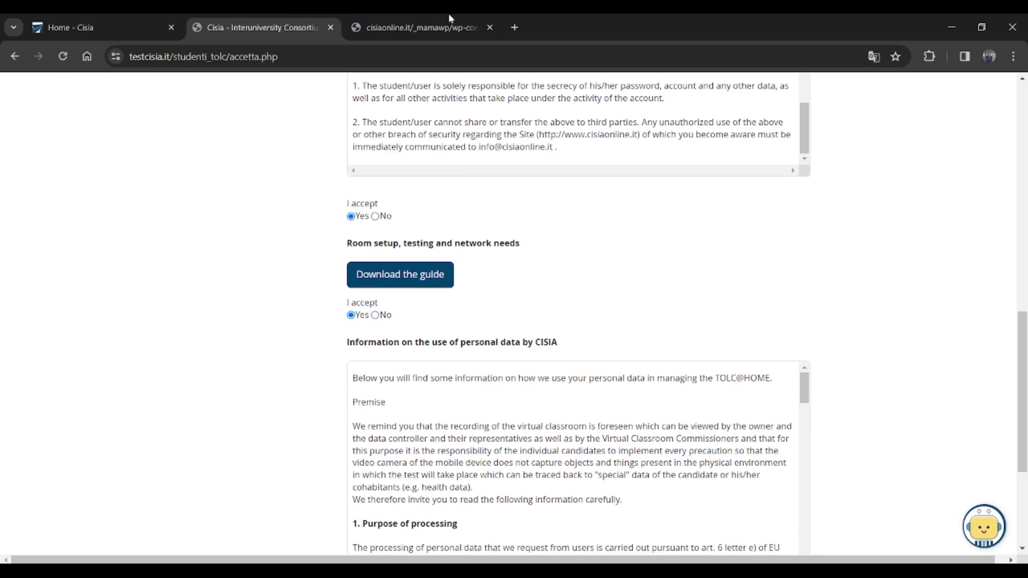
Scroll through the 'Configurazione Stanza TOLC@CASA' room setup guide PDF to page 3
left_click(448, 24)
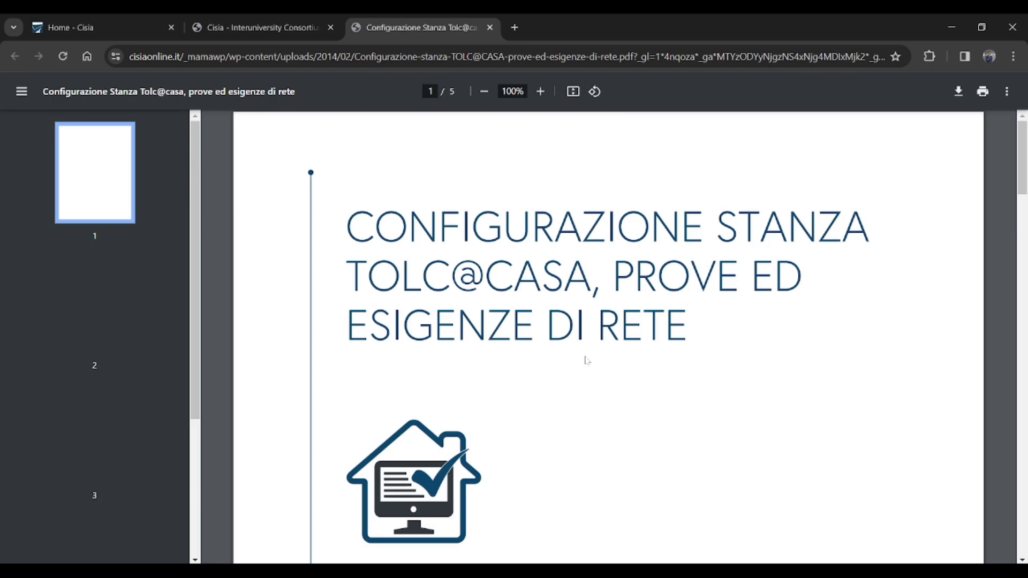
scroll(586, 360, "down", 5)
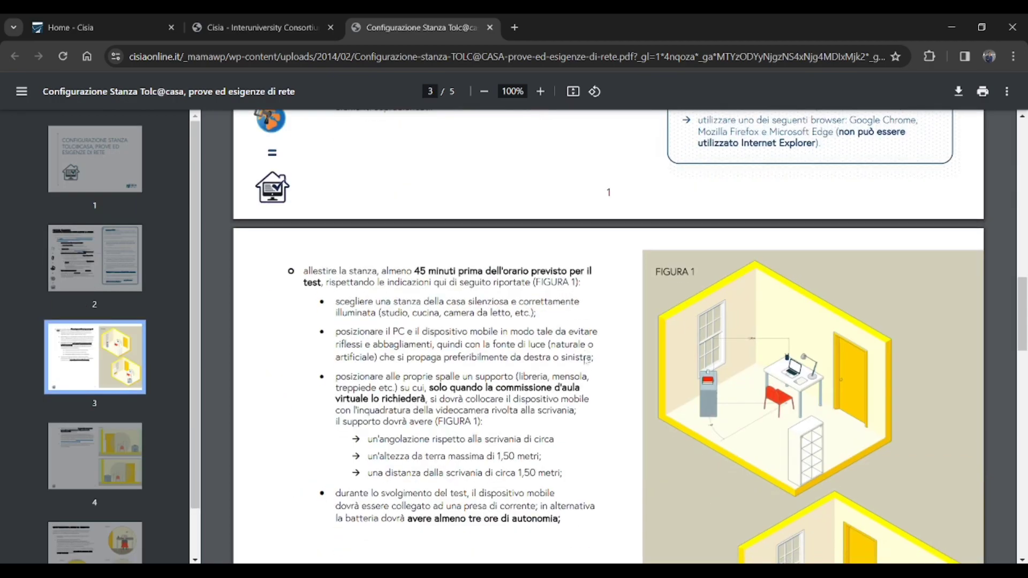
scroll(586, 360, "down", 2)
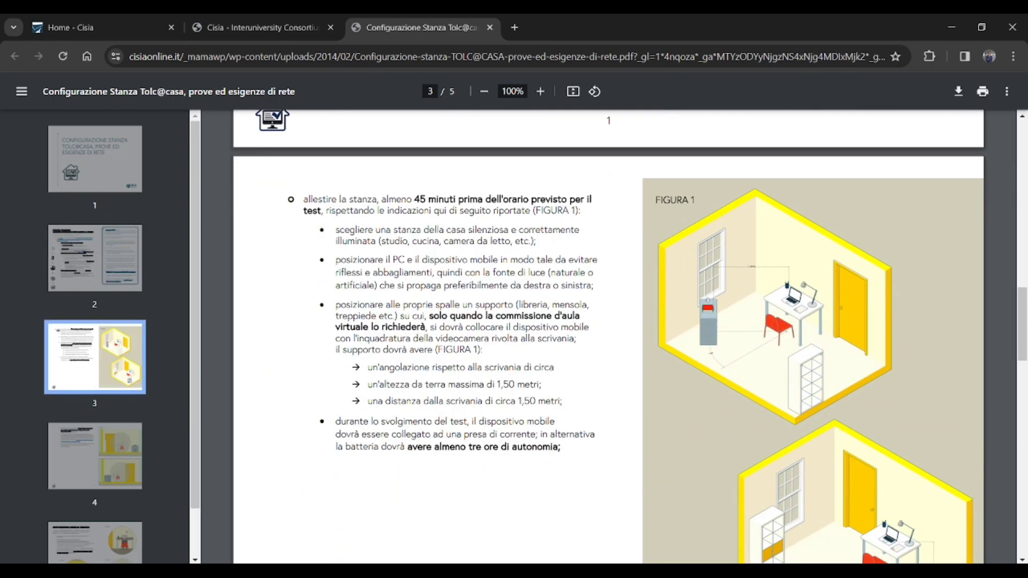
scroll(157, 470, "down", 3)
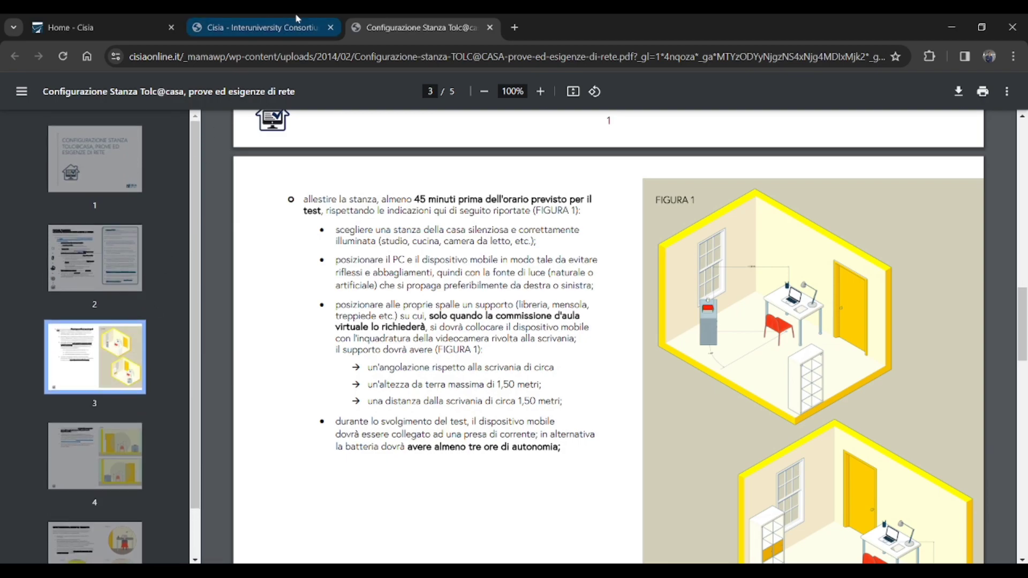
Back on the booking form, answer Yes to accept the personal data notice
left_click(257, 27)
scroll(509, 390, "down", 1)
scroll(509, 390, "up", 1)
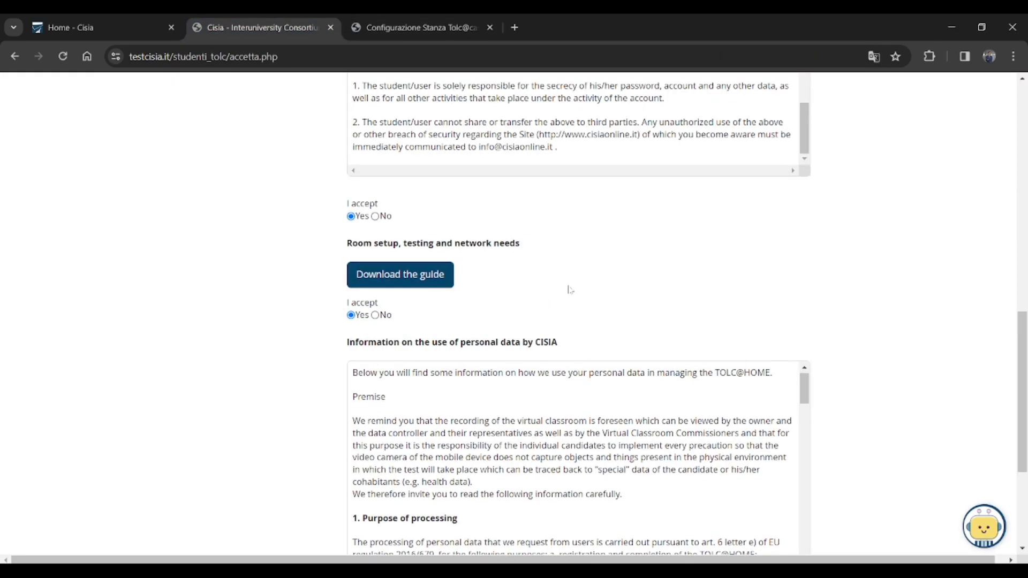
scroll(569, 289, "down", 3)
scroll(568, 289, "down", 15)
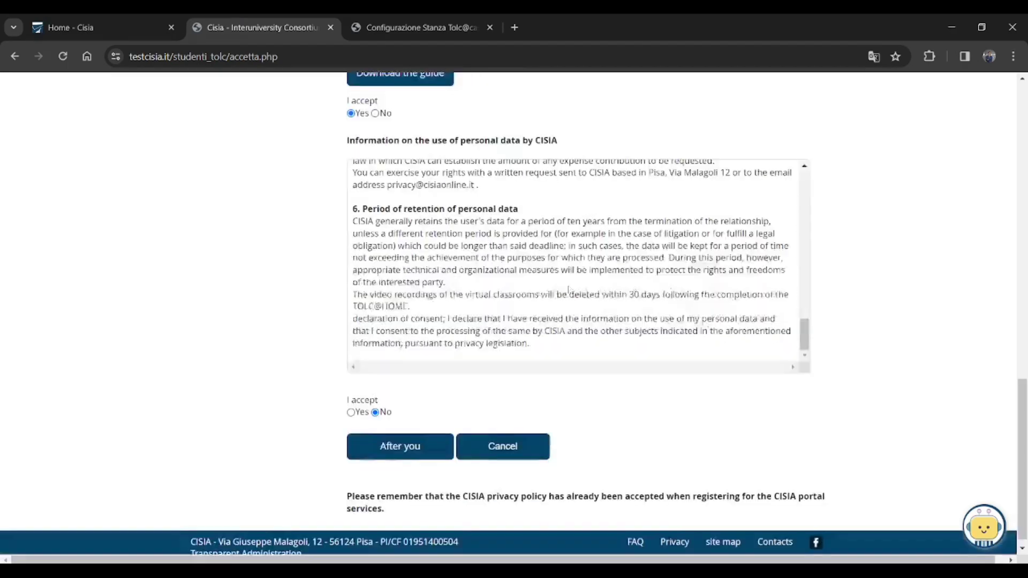
left_click(351, 401)
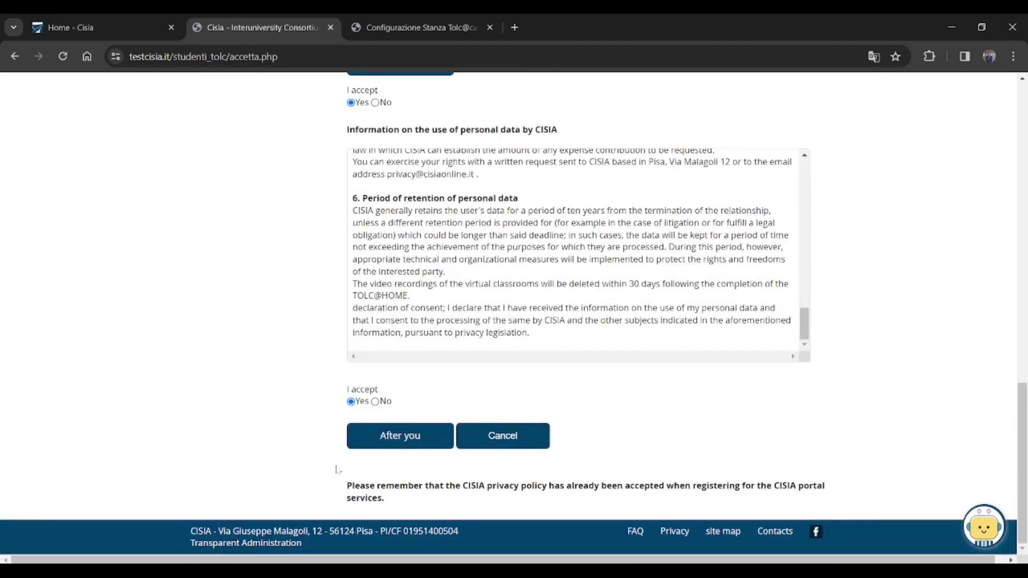
Press Next below the acceptance form to continue the TOLC@HOME booking
left_click(395, 441)
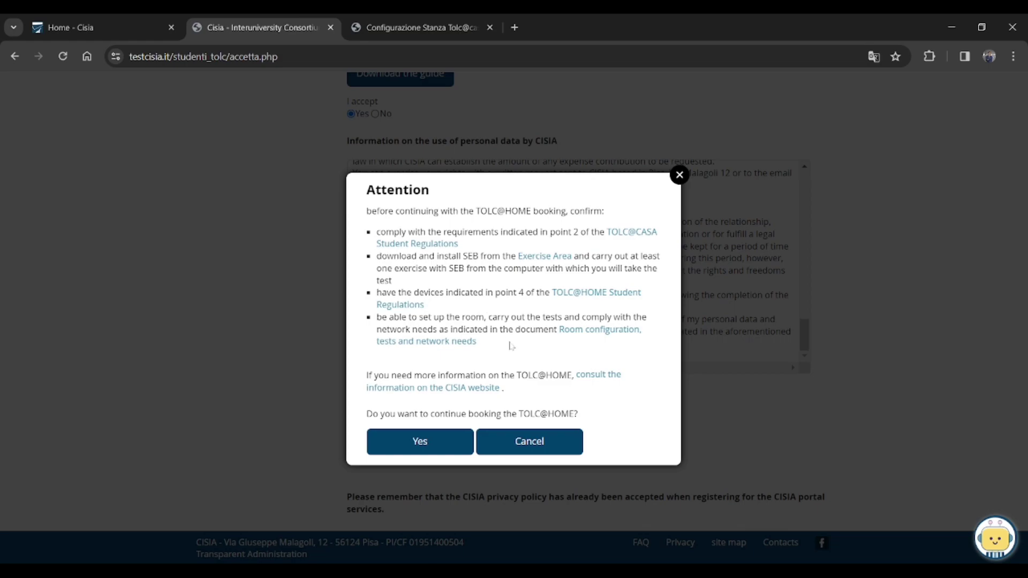
Confirm continuing the TOLC@HOME booking, choose CREDIT CARD payment, and translate the page to English
left_click(420, 442)
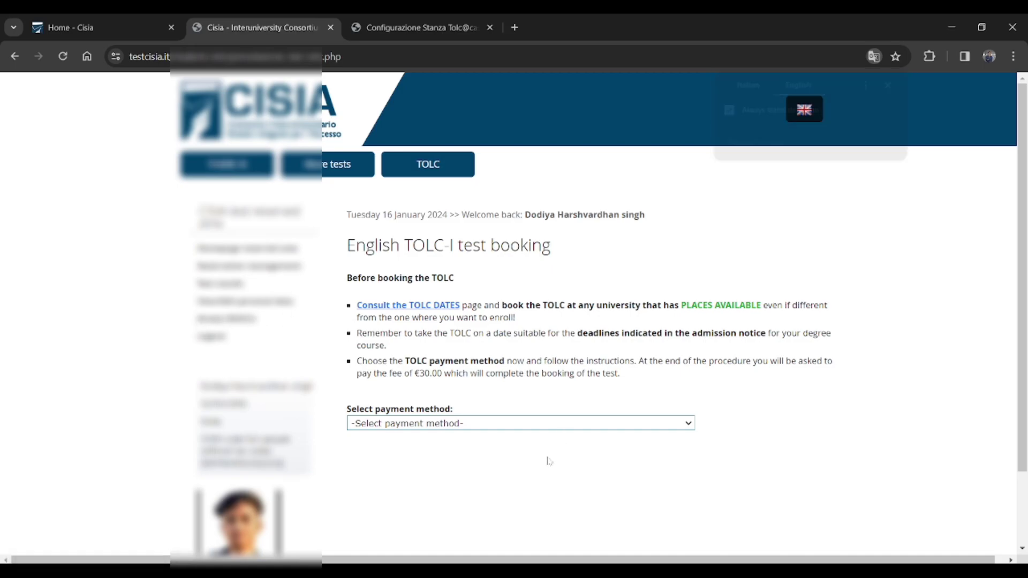
left_click(560, 424)
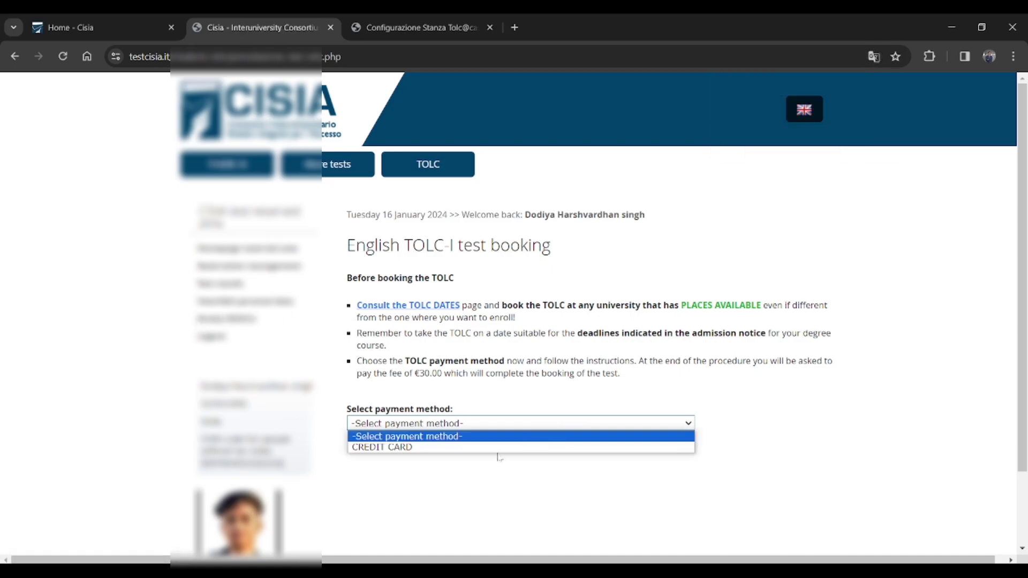
left_click(410, 450)
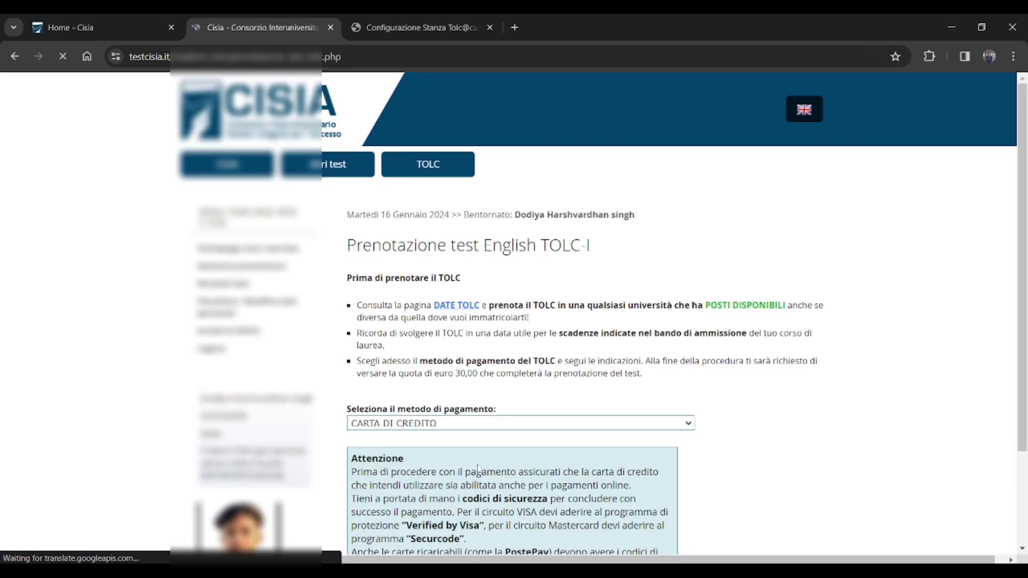
scroll(764, 357, "down", 3)
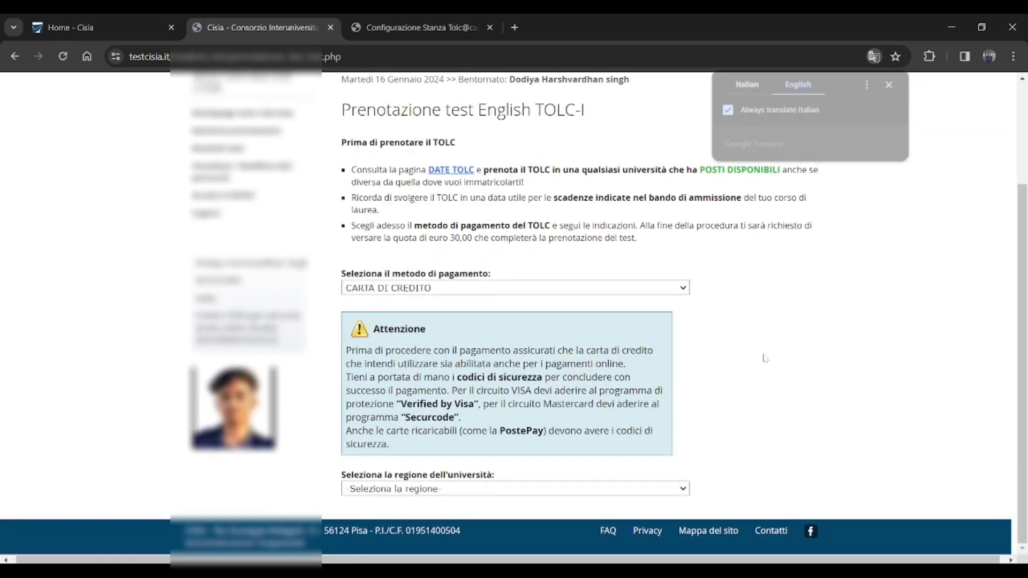
right_click(765, 358)
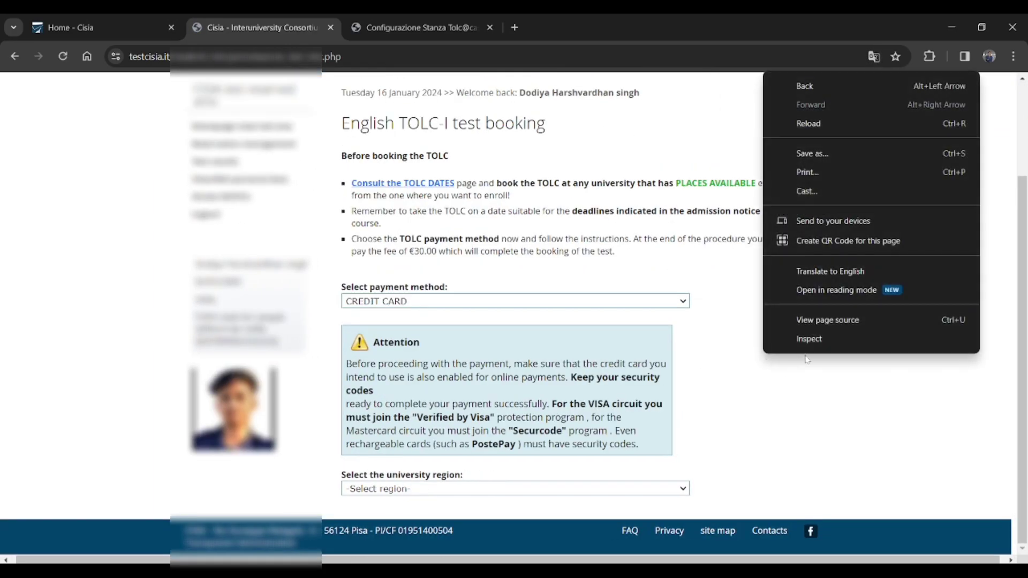
left_click(823, 270)
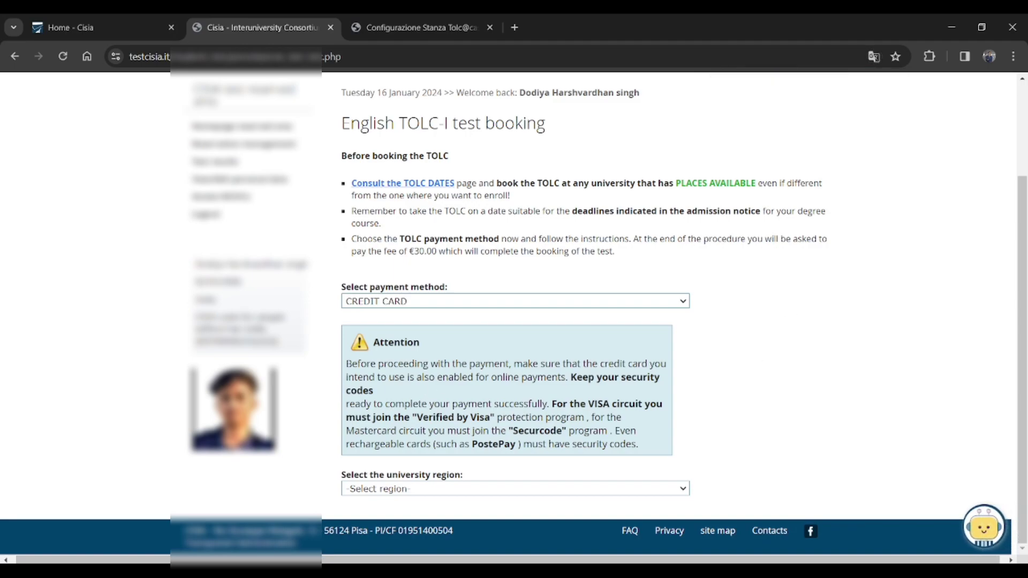
Set the university region to LOMBARDY and the university to Polytechnic of Milan - MILAN (MI)
left_click(393, 488)
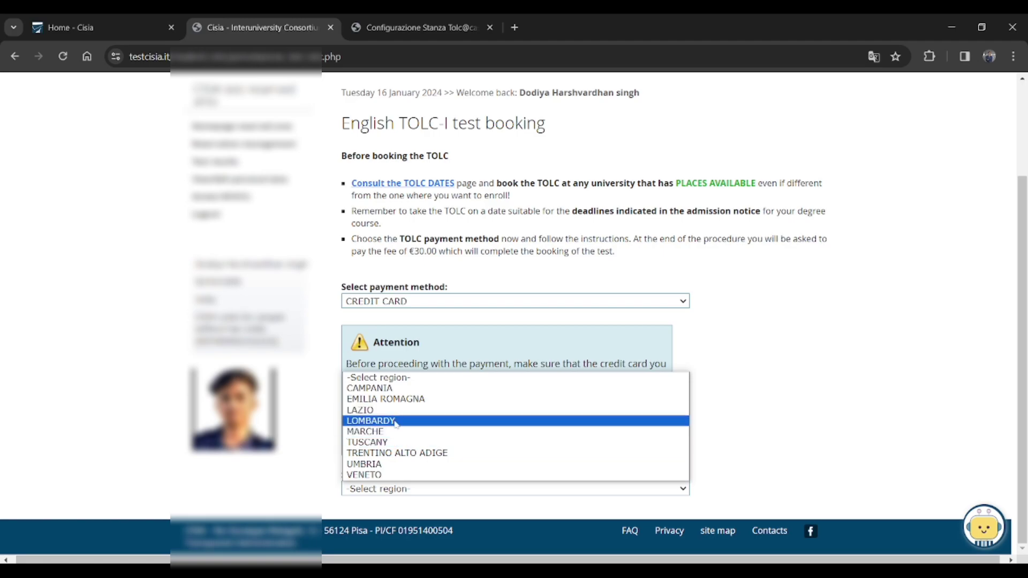
left_click(459, 13)
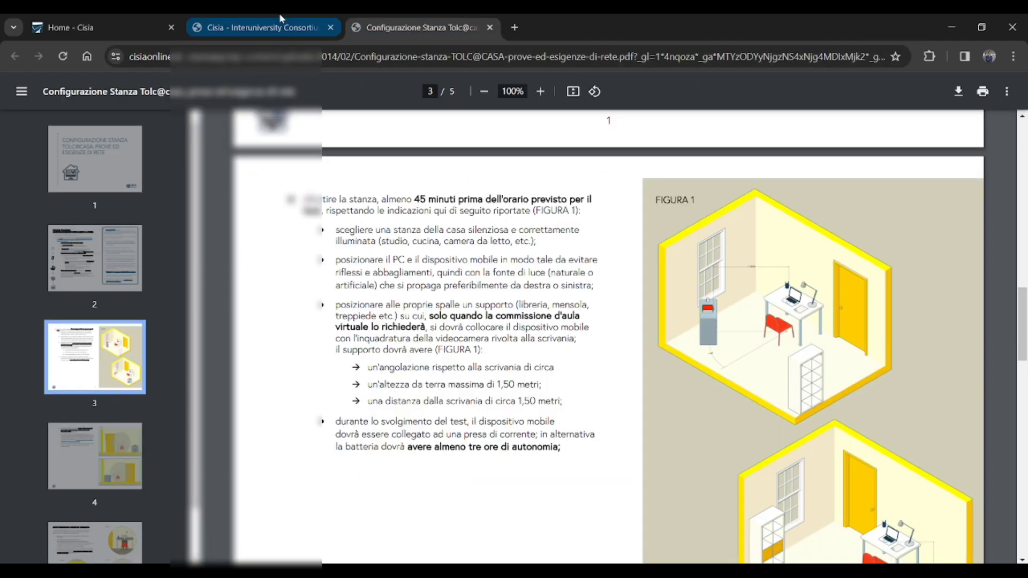
left_click(279, 13)
left_click(401, 490)
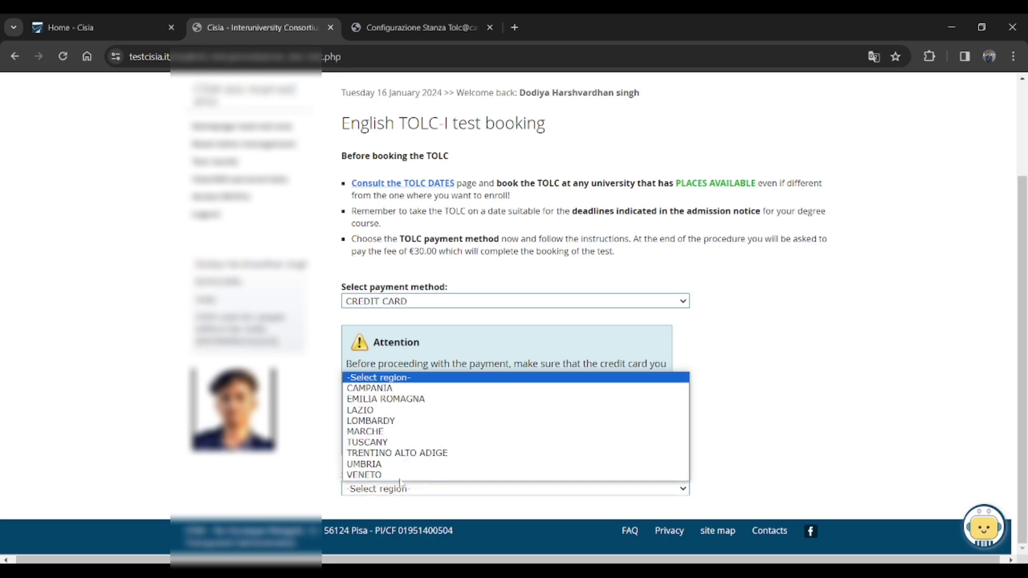
left_click(395, 424)
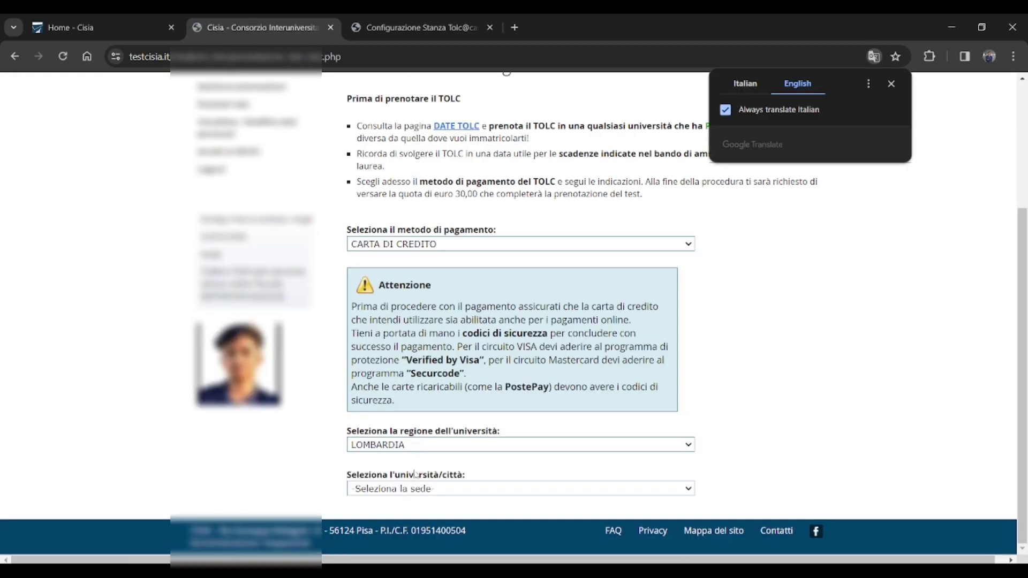
left_click(414, 488)
left_click(423, 512)
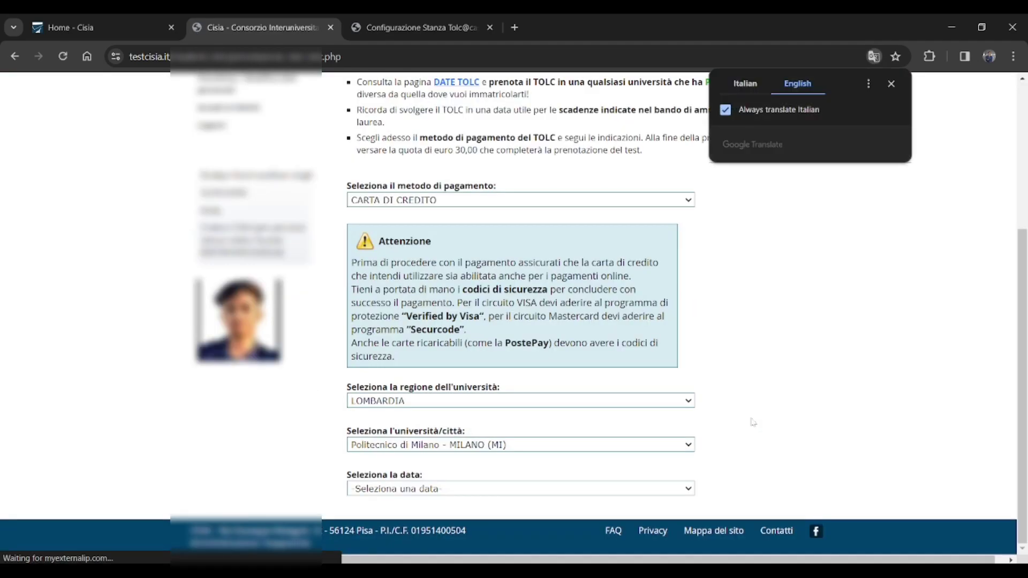
Choose Wednesday 28 February 2024 as the test date and 'I have a high school diploma'
left_click(497, 492)
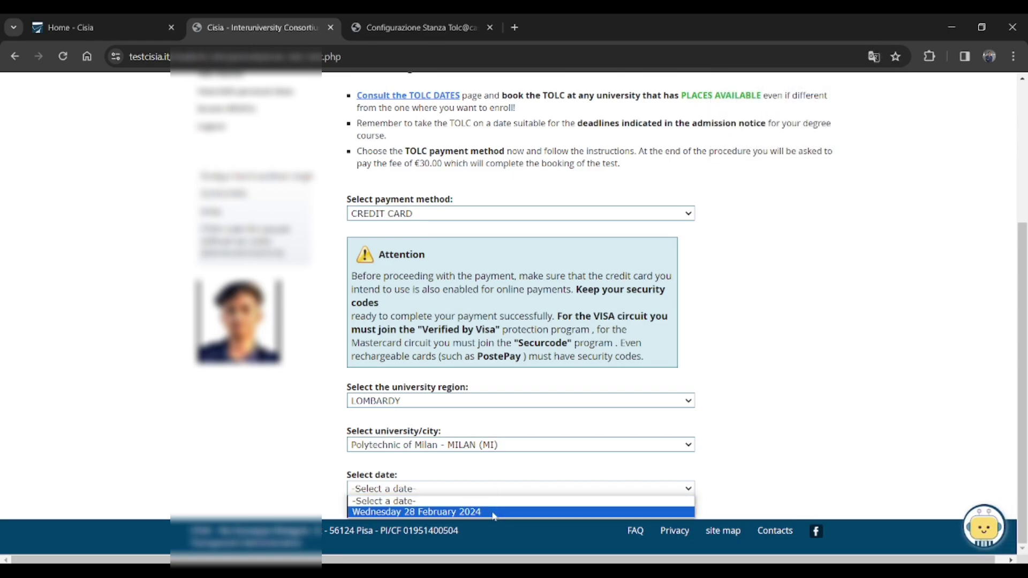
left_click(493, 512)
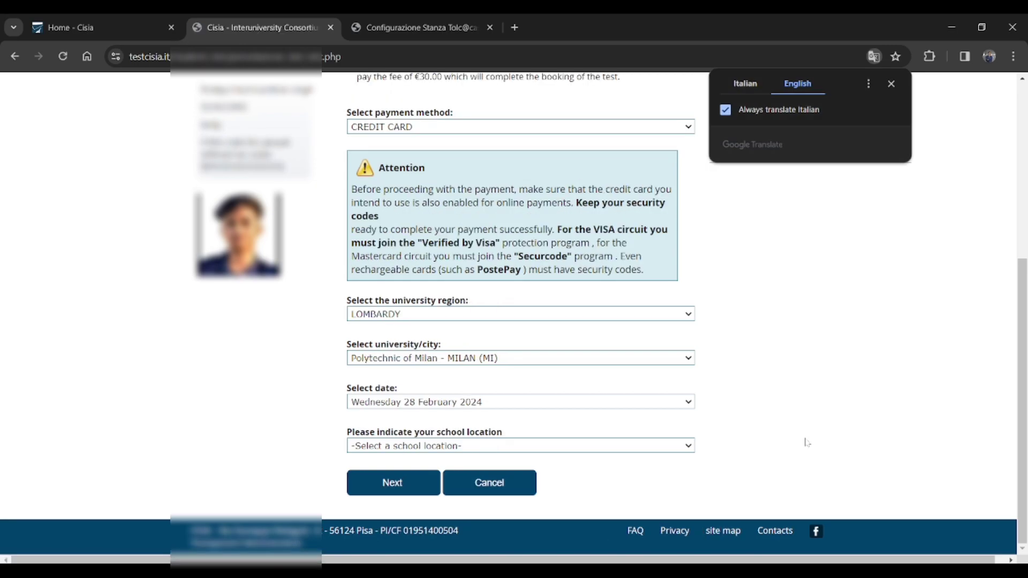
left_click(551, 446)
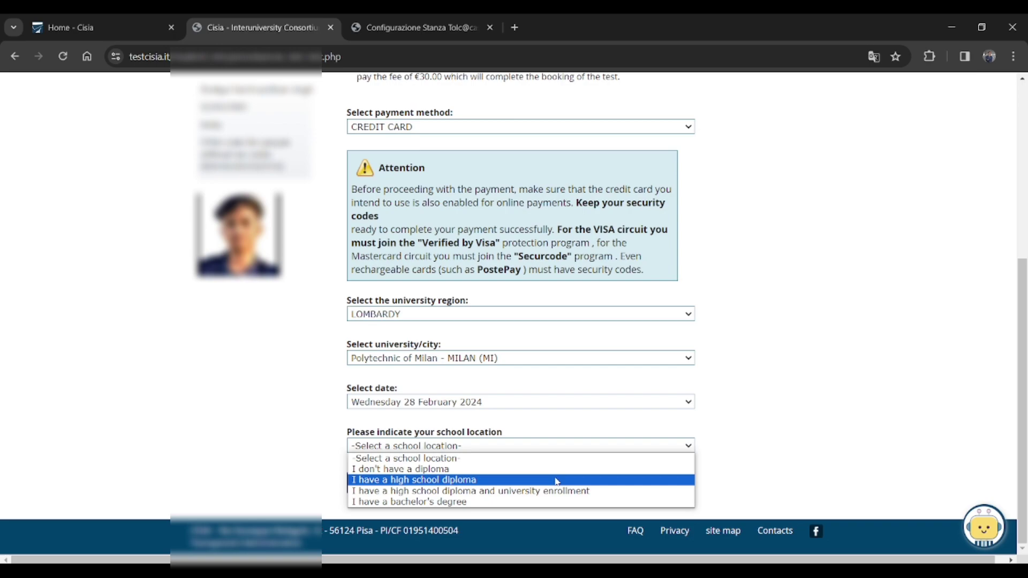
left_click(556, 481)
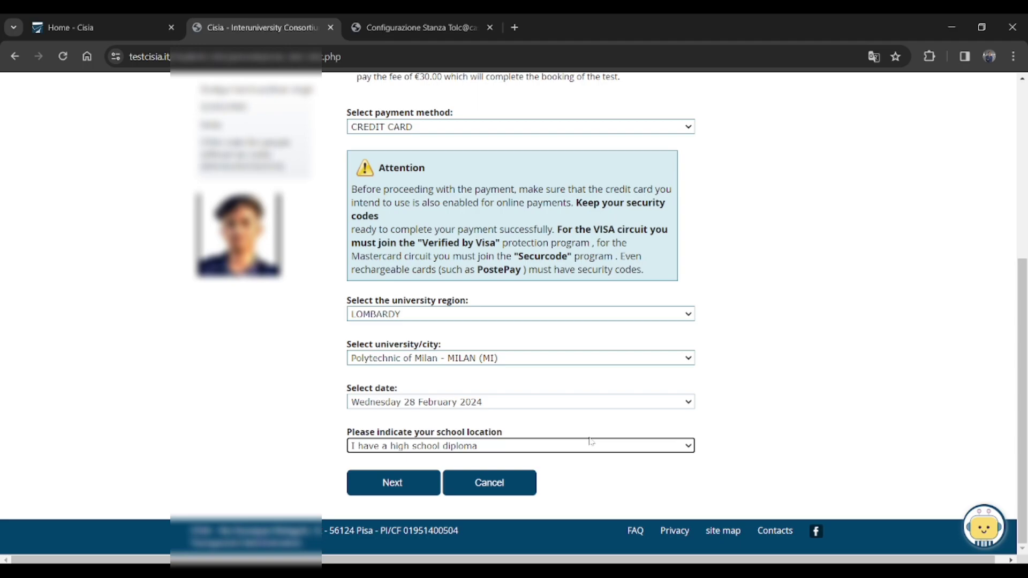
Check the TOLC calendar for the 28/02/2024 Milan English TOLC-I session (147 places), then return to the booking form
scroll(917, 354, "up", 3)
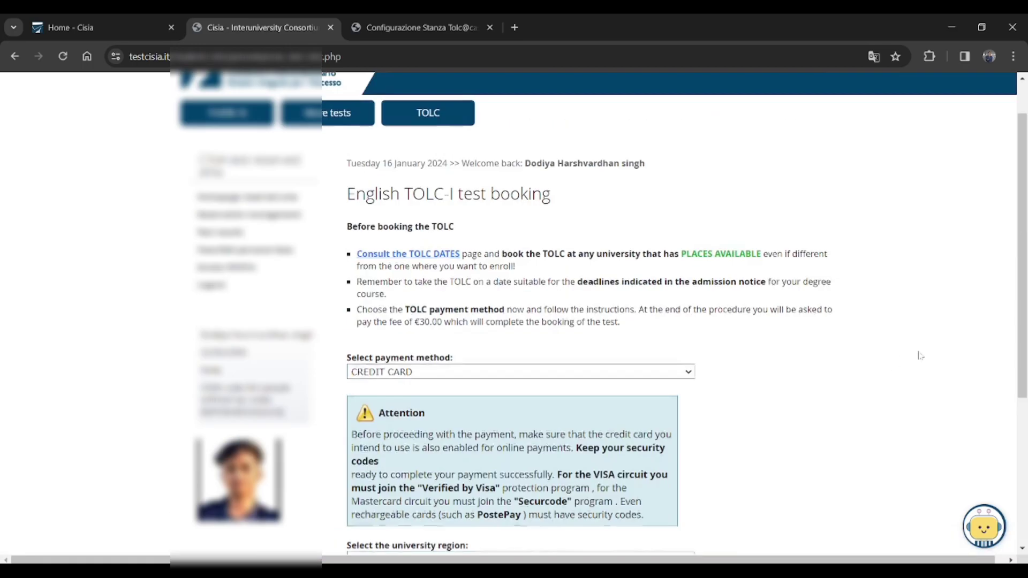
scroll(916, 355, "down", 3)
left_click(161, 56)
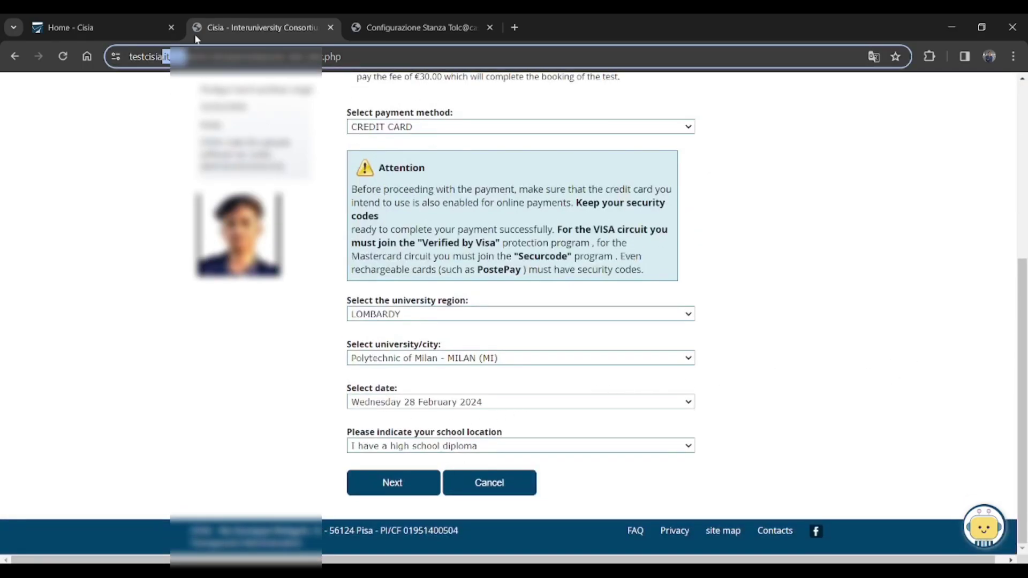
left_click_drag(193, 56, 228, 56)
left_click(102, 151)
left_click(94, 24)
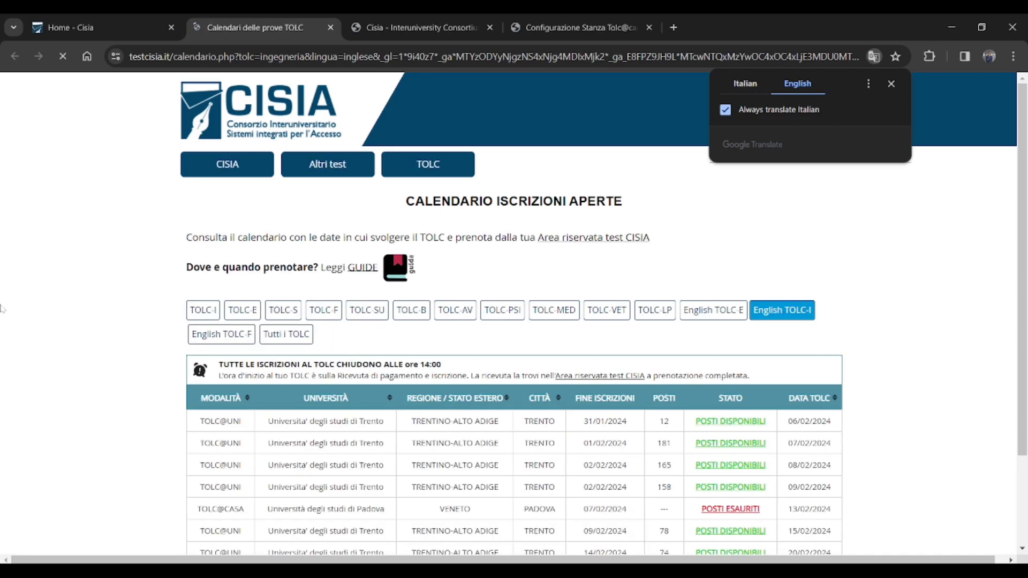
scroll(164, 295, "down", 3)
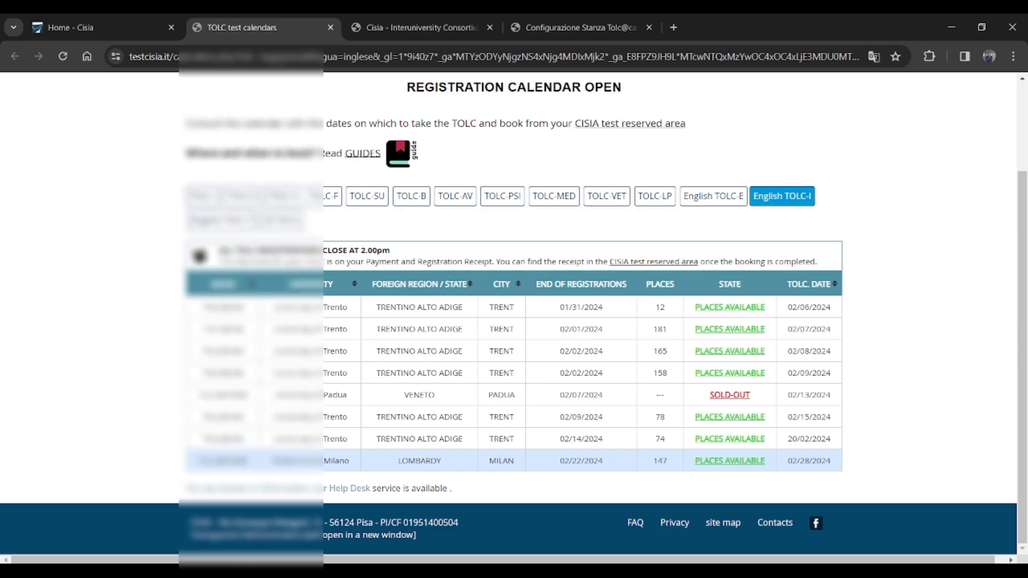
left_click(456, 24)
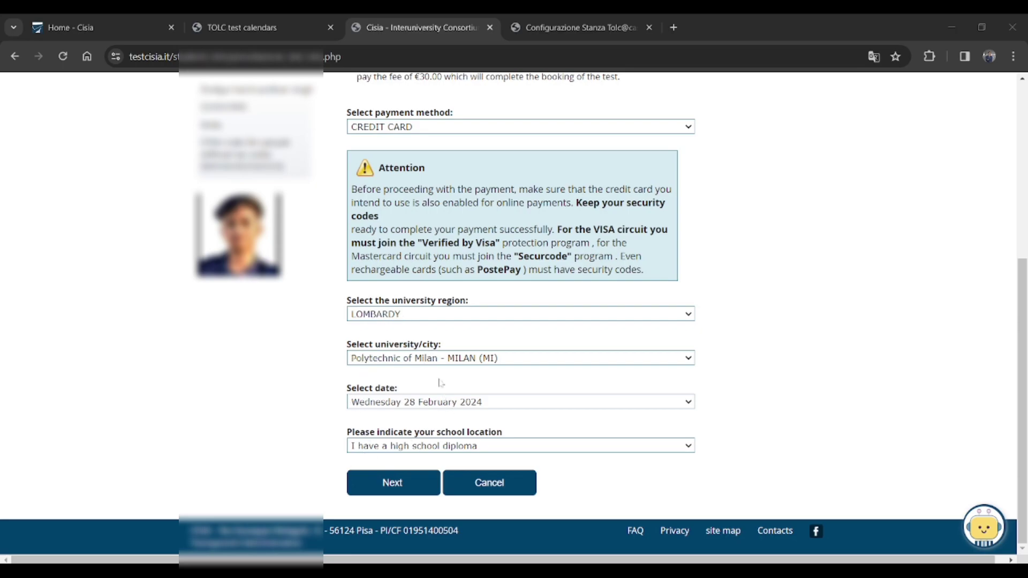
left_click(275, 23)
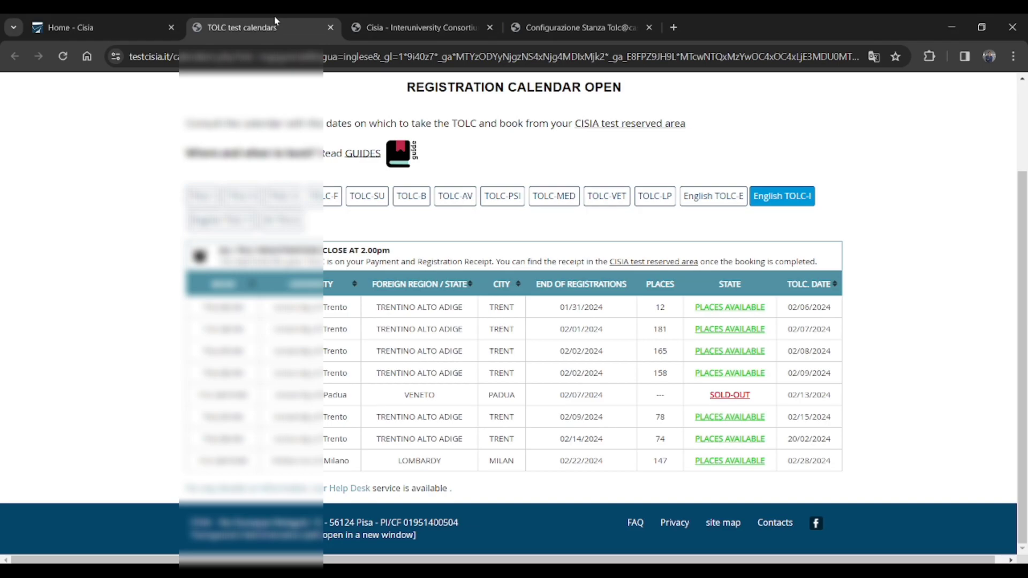
left_click(356, 21)
Submit the form, translate the summary to English, and confirm the €30.00 credit-card booking
left_click(393, 483)
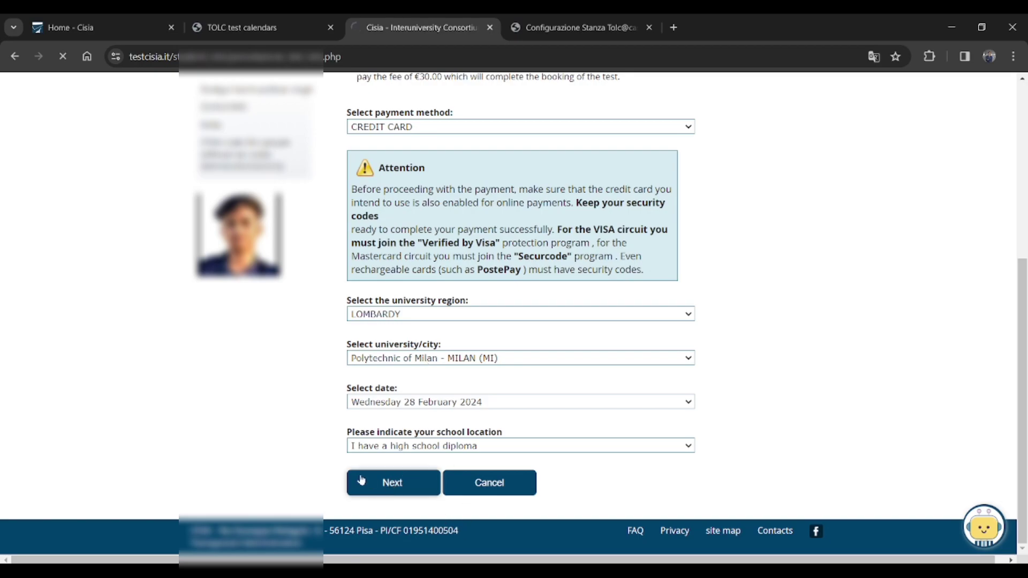
scroll(348, 471, "down", 2)
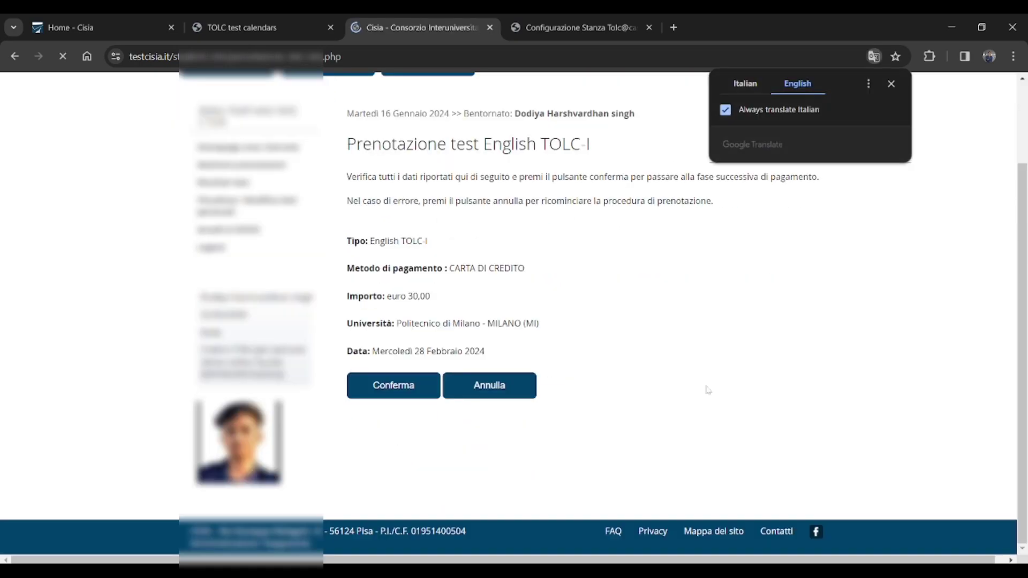
right_click(721, 357)
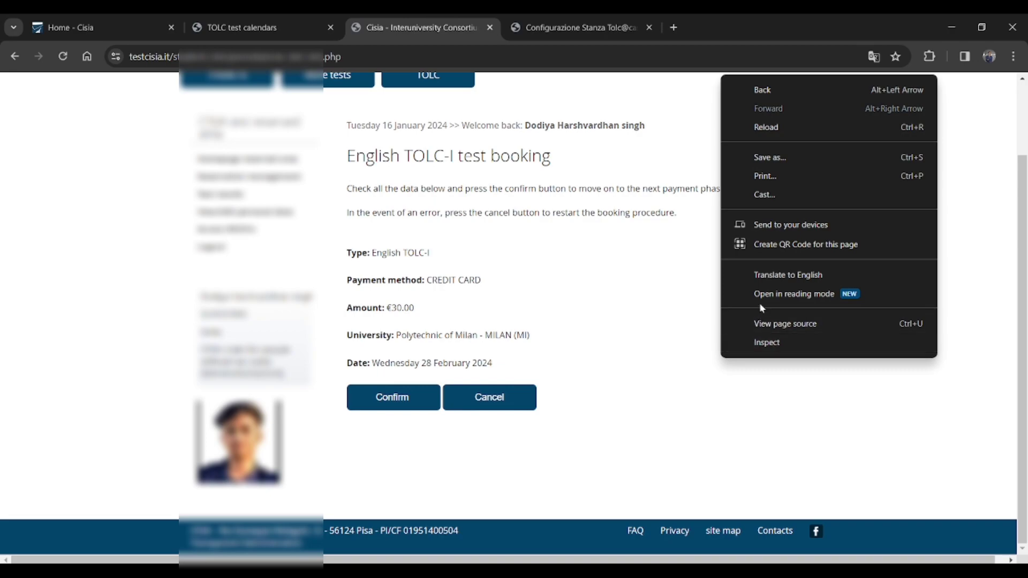
left_click(767, 274)
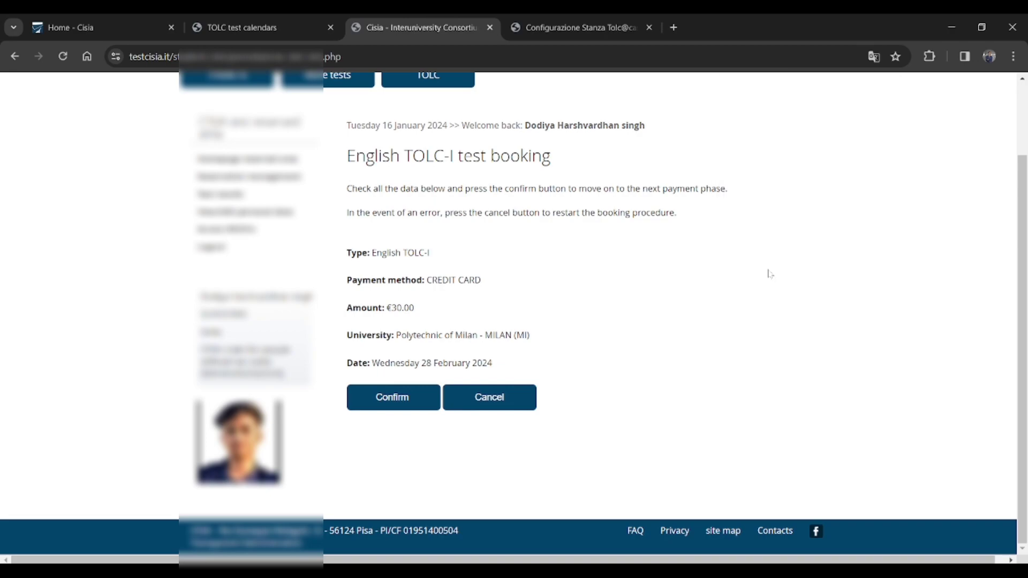
left_click(680, 304)
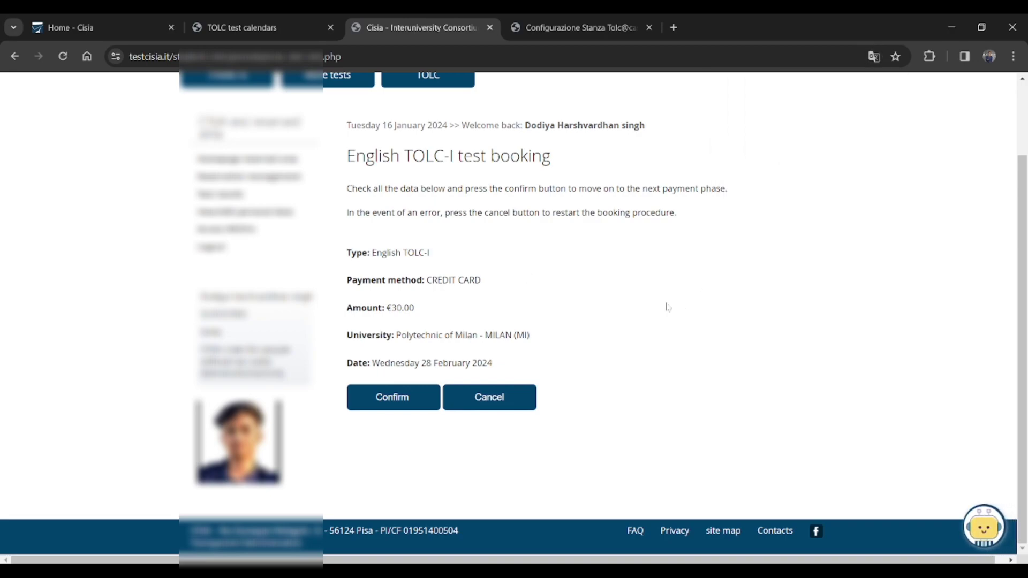
left_click(408, 402)
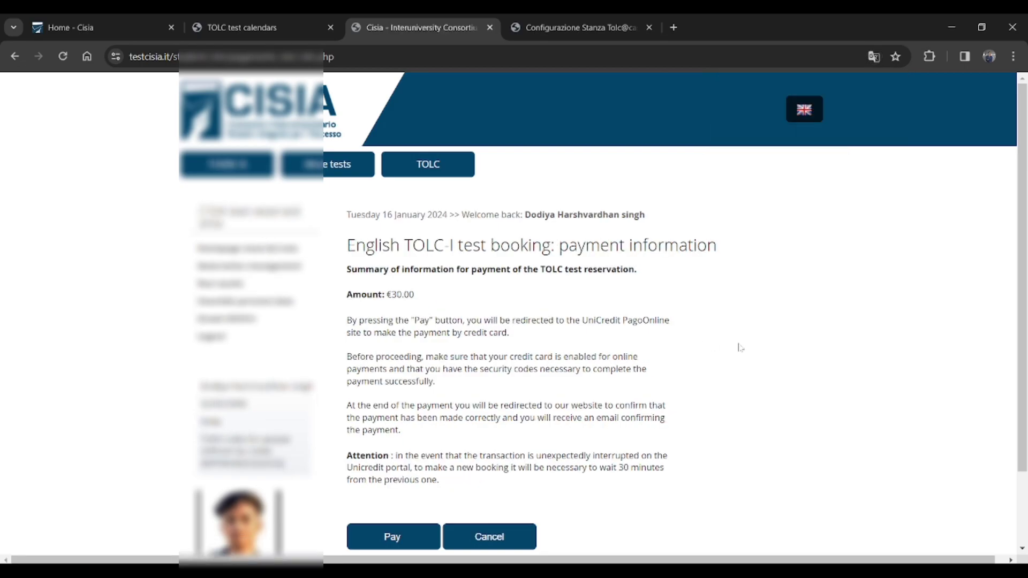
Pay for the €30.00 TOLC order by credit card, opening the UniCredit card form
scroll(740, 348, "down", 2)
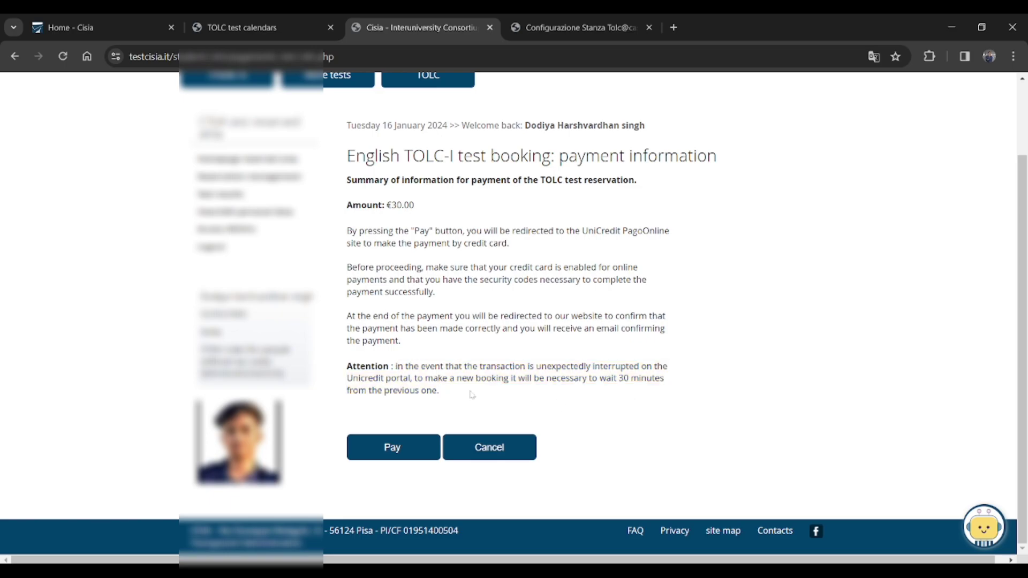
scroll(426, 408, "up", 2)
scroll(422, 423, "down", 2)
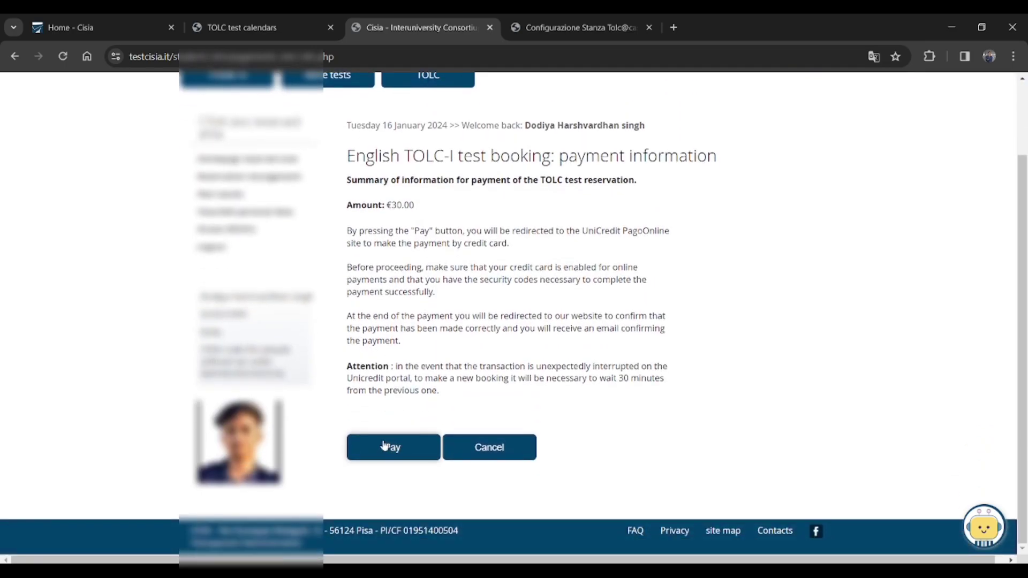
left_click(387, 447)
scroll(522, 386, "up", 2)
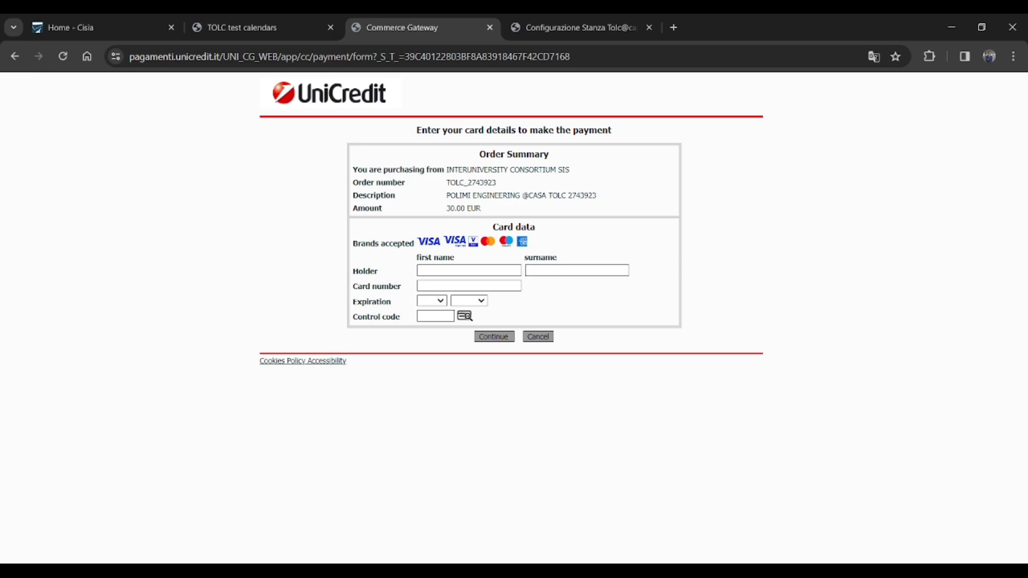
left_click(469, 270)
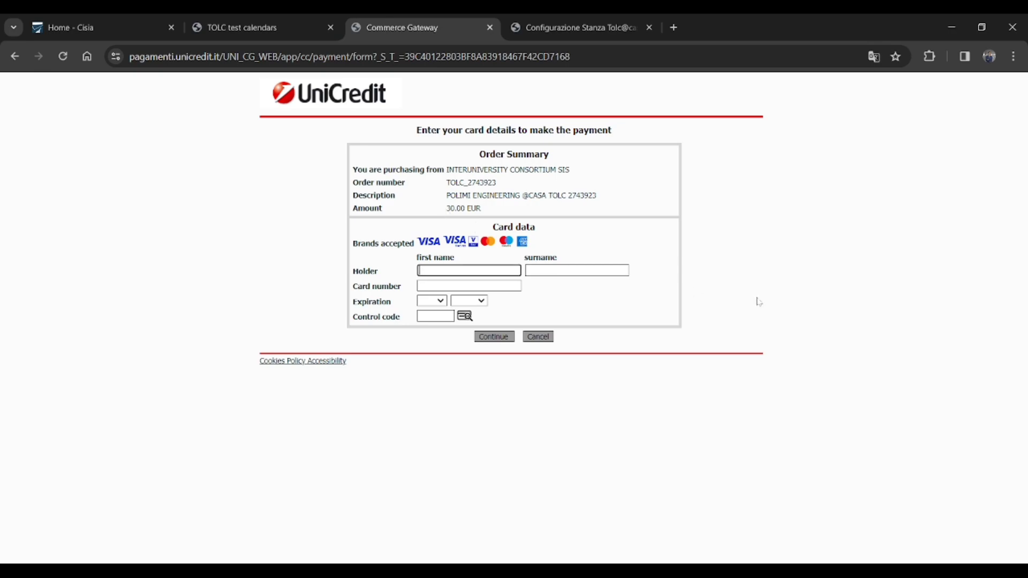